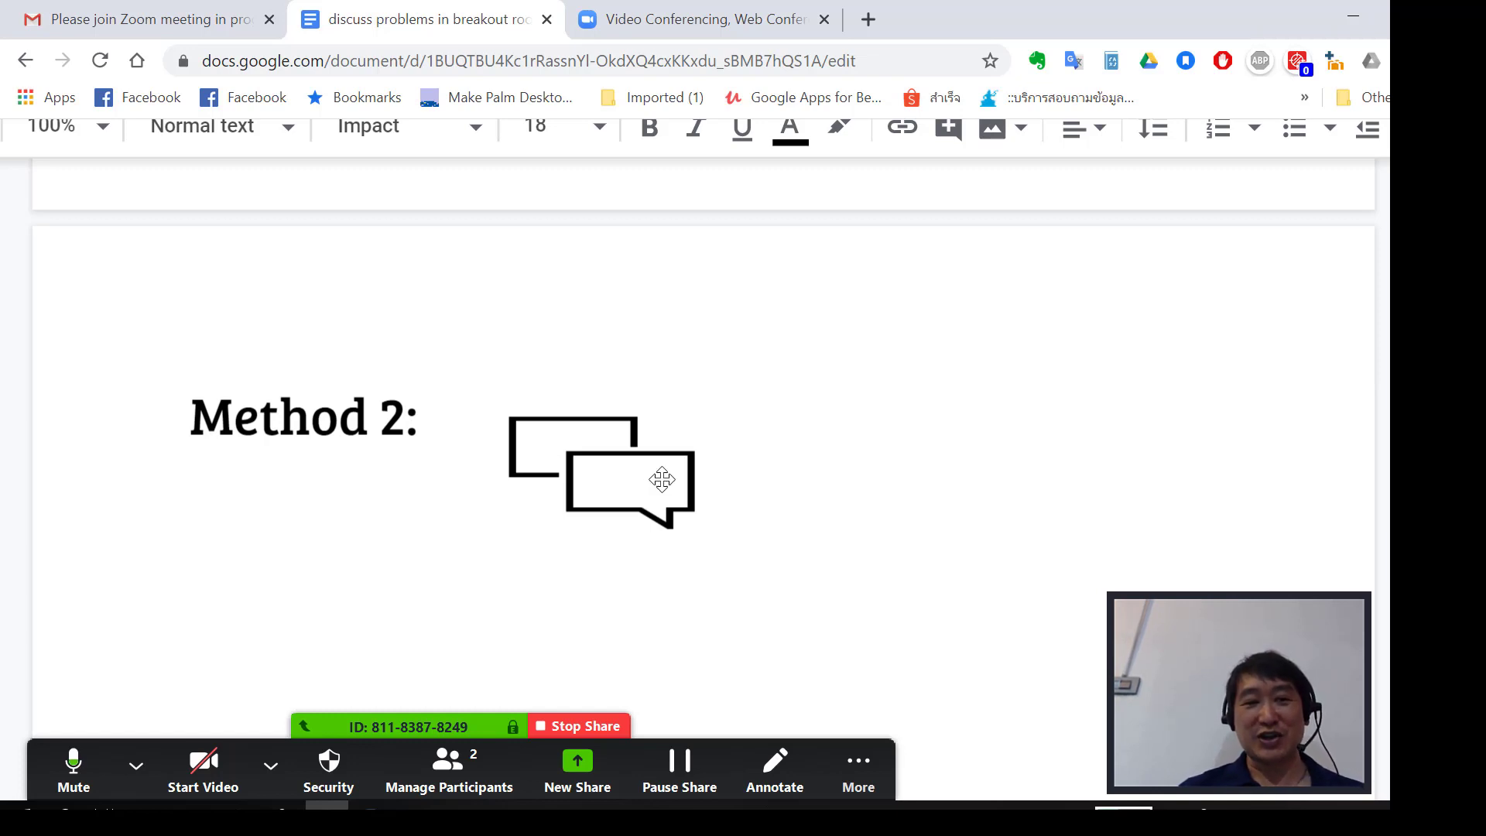
# Set the document's link sharing to 'Anyone with the link can edit'.
pyautogui.scroll(15, 662, 480)
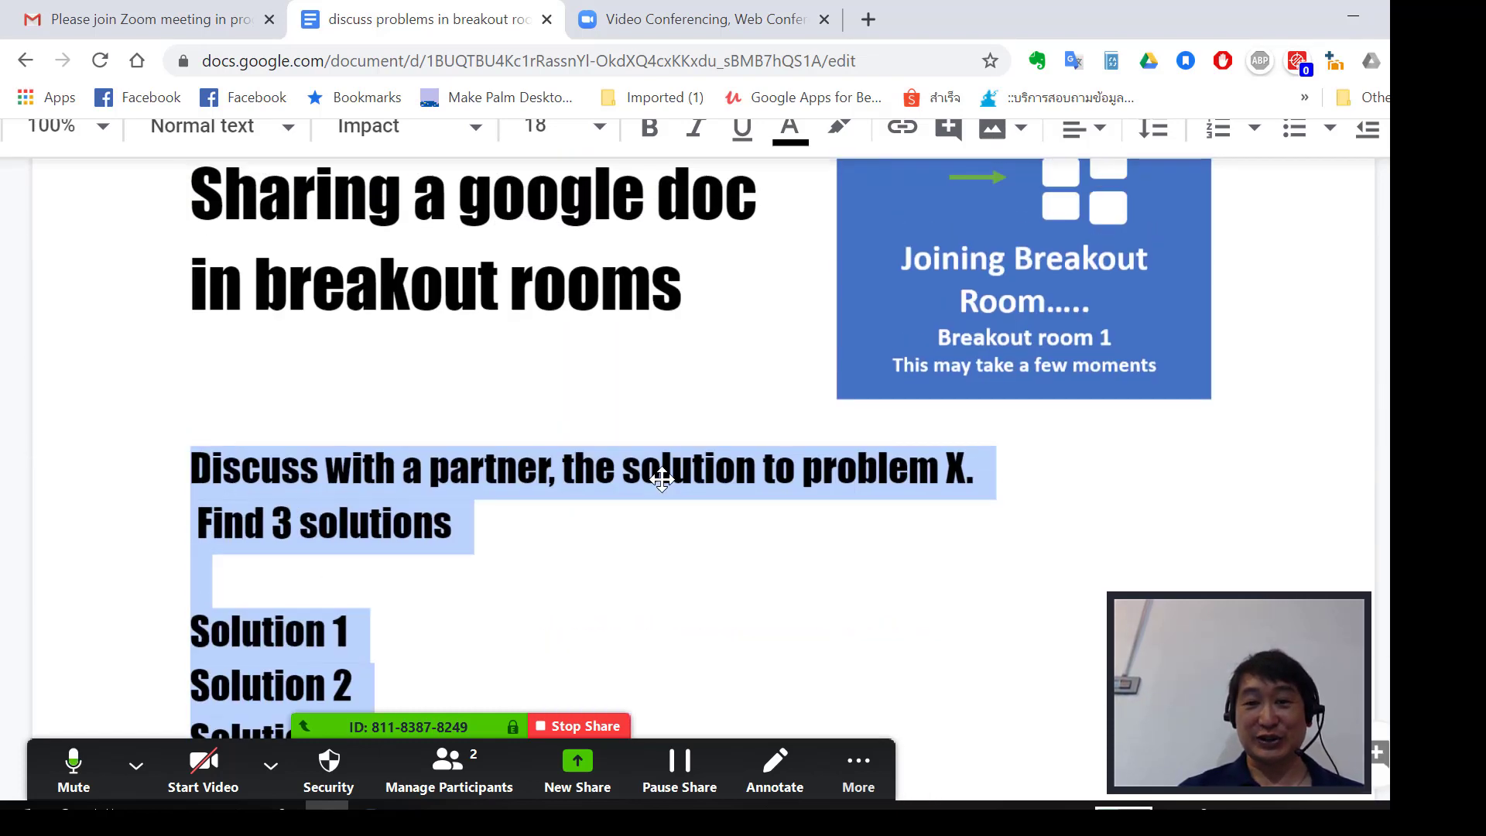
pyautogui.scroll(-15, 661, 480)
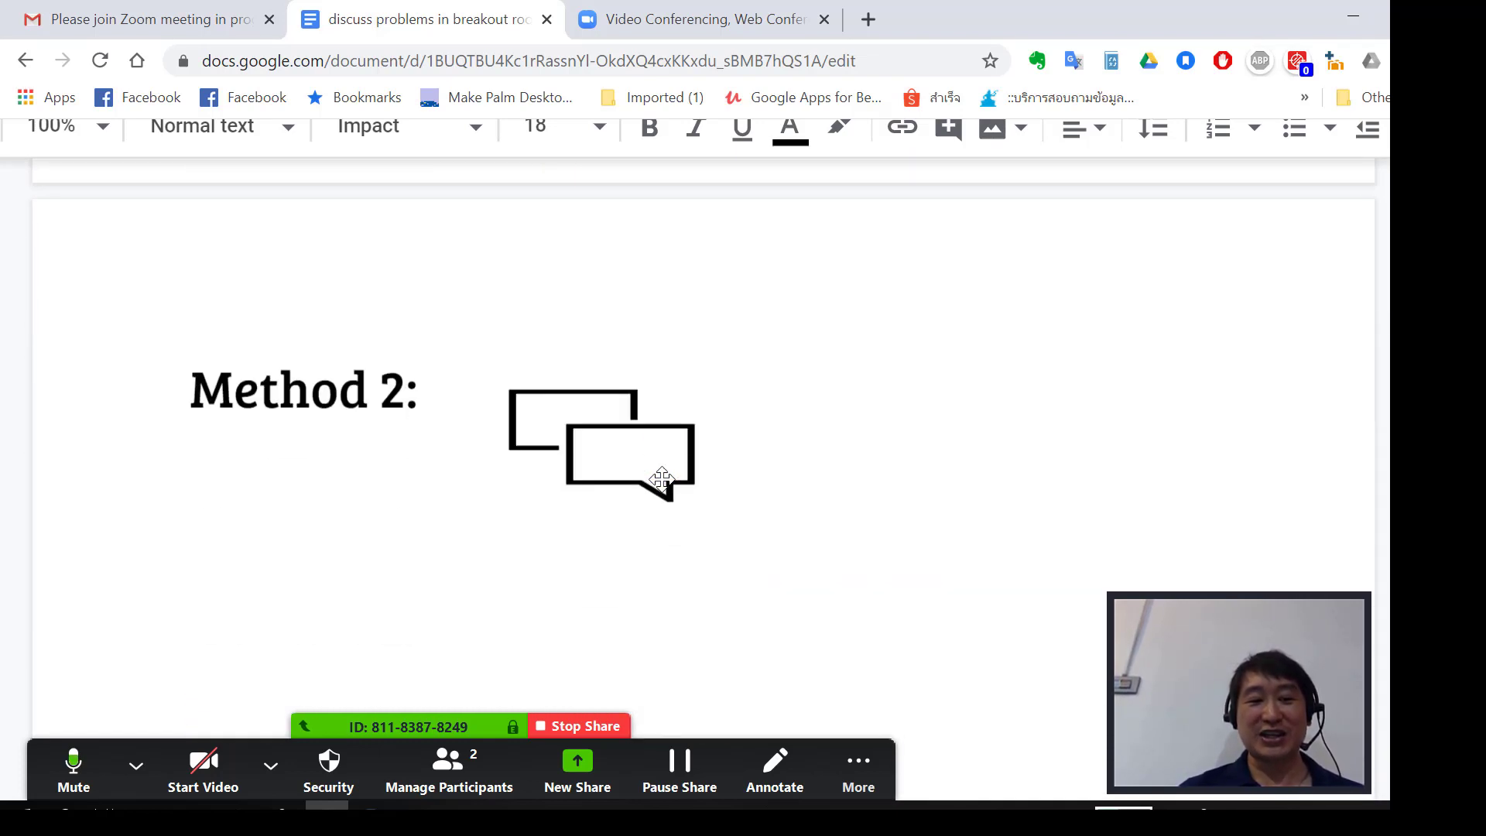
pyautogui.scroll(-1, 662, 480)
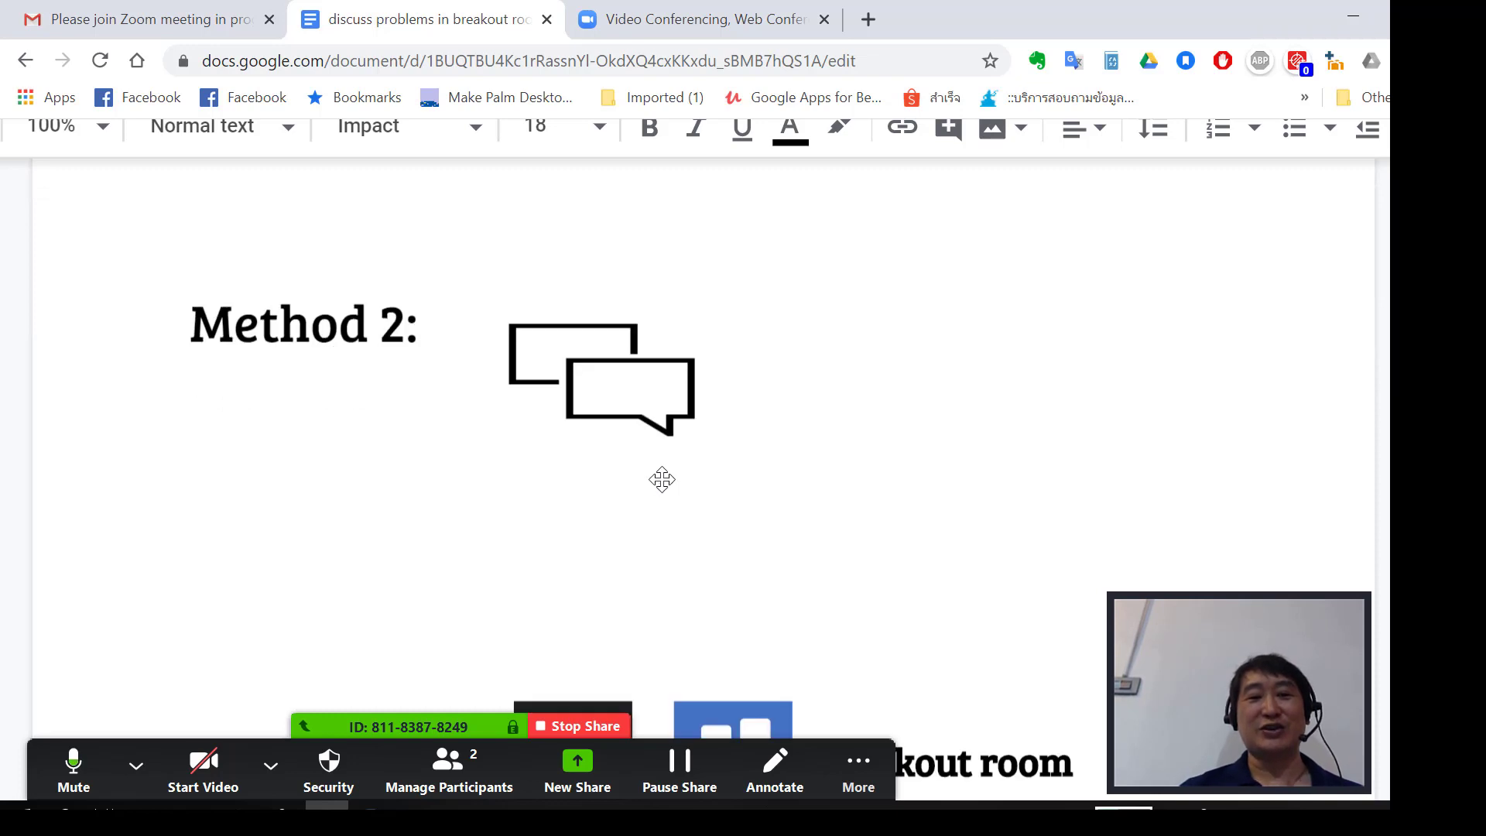
pyautogui.scroll(-4, 662, 480)
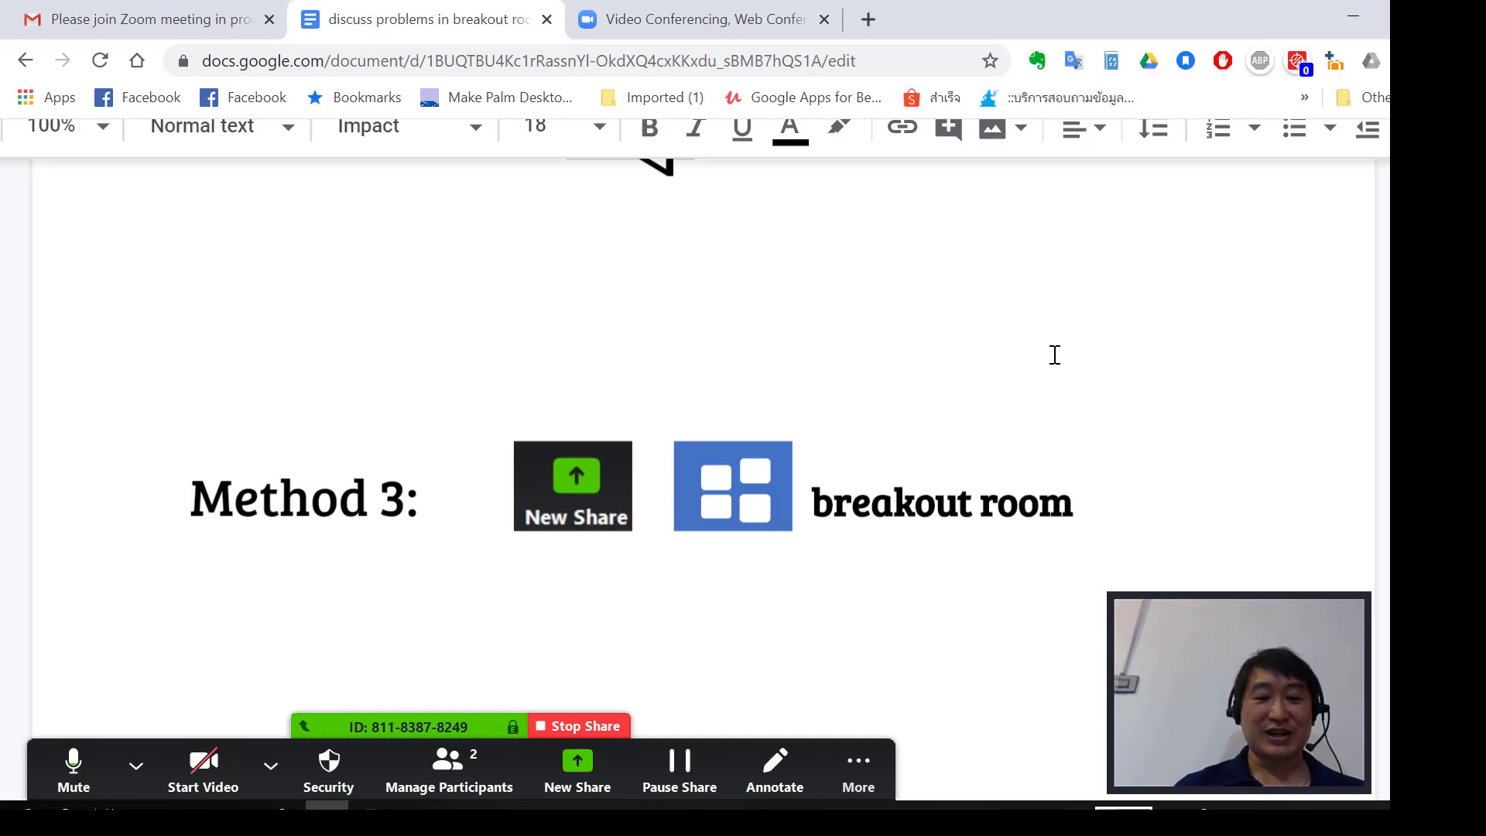
pyautogui.scroll(20, 1054, 355)
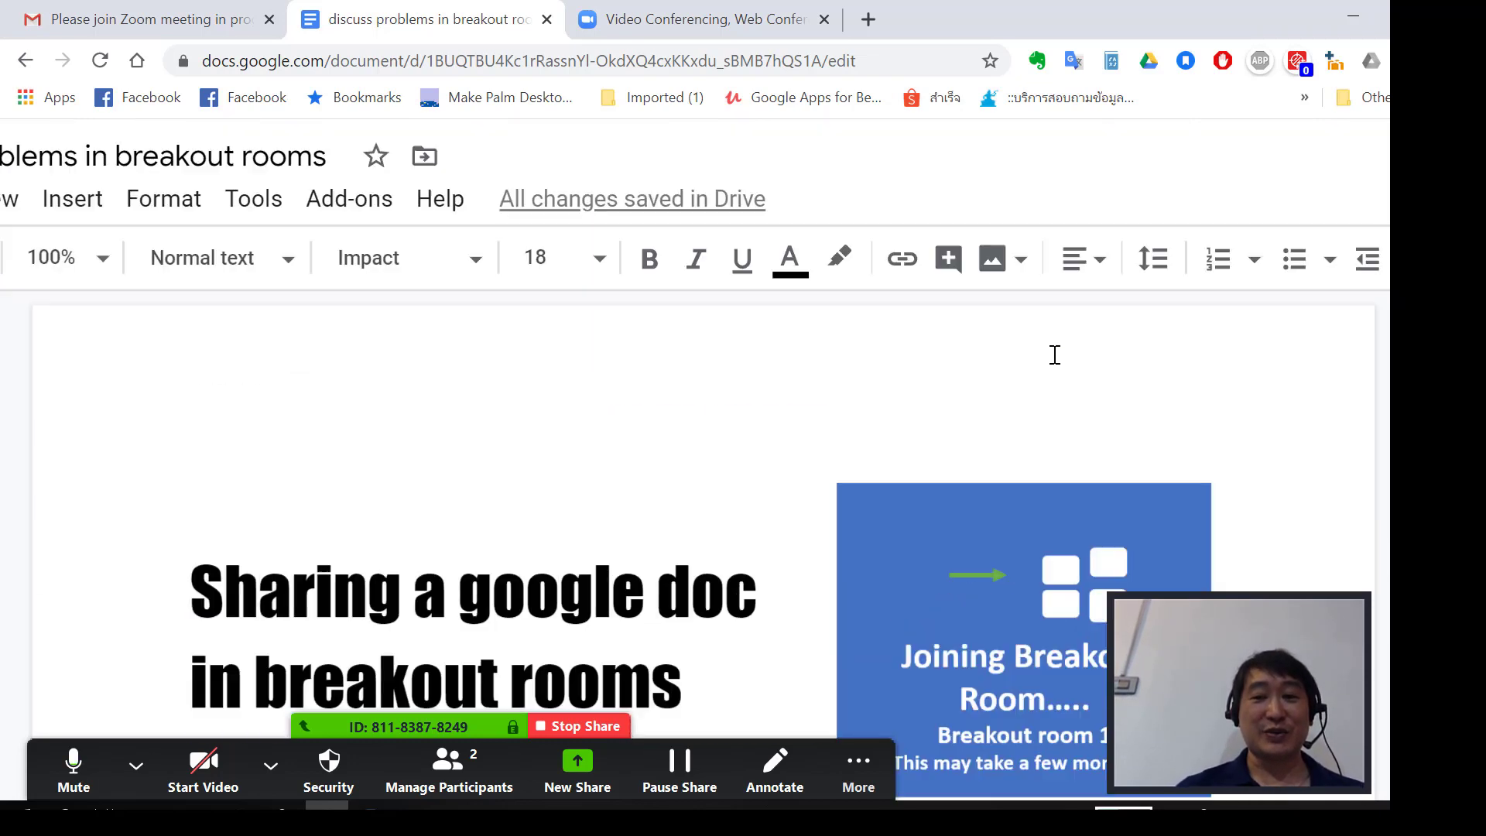
pyautogui.scroll(-3, 1272, 124)
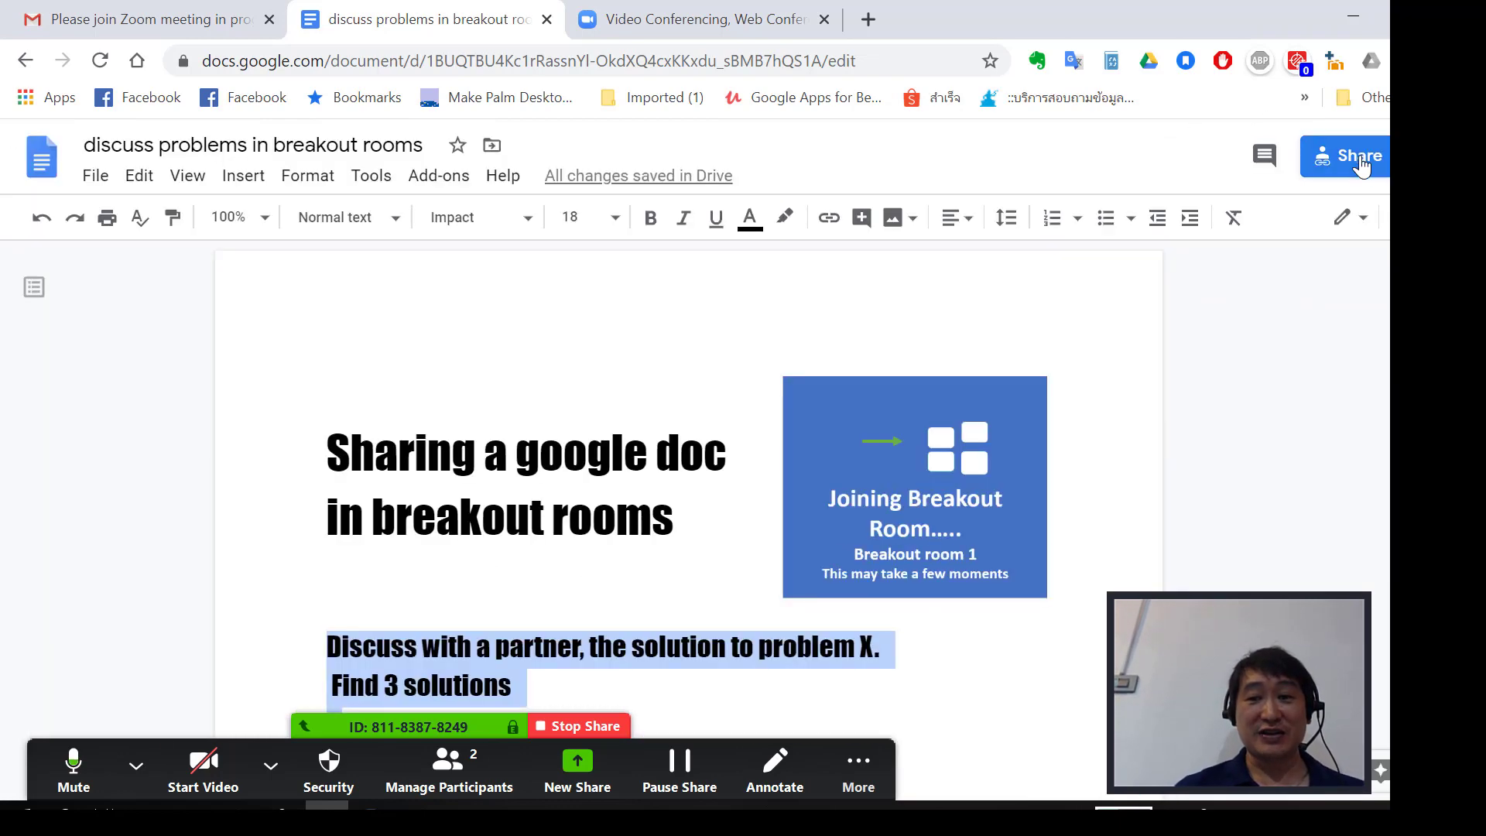
pyautogui.scroll(5, 1363, 166)
pyautogui.hscroll(1, 1362, 167)
pyautogui.scroll(-2, 1362, 166)
pyautogui.click(1297, 183)
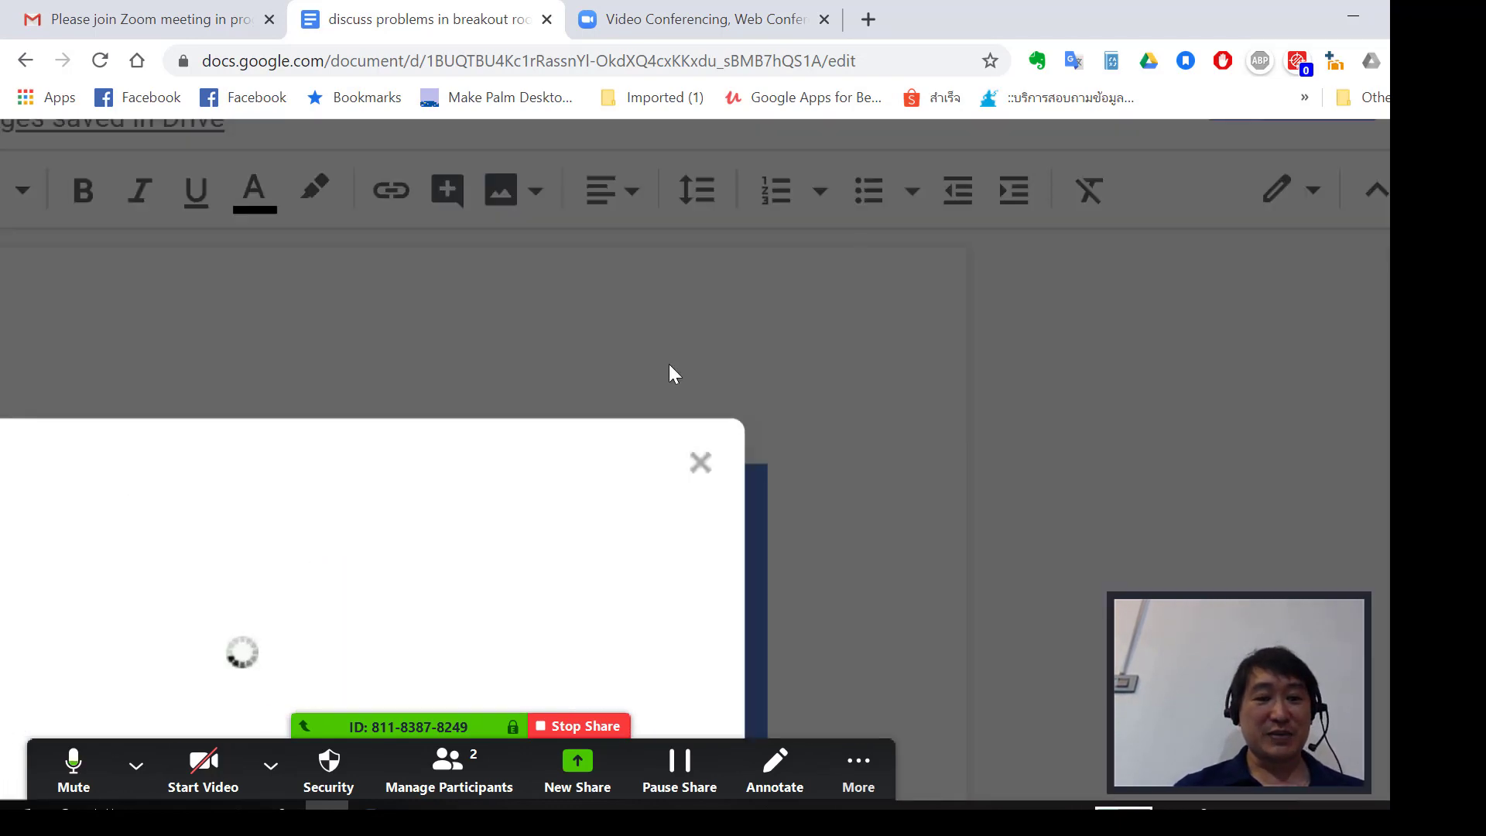
pyautogui.scroll(-2, 669, 364)
pyautogui.scroll(3, 669, 363)
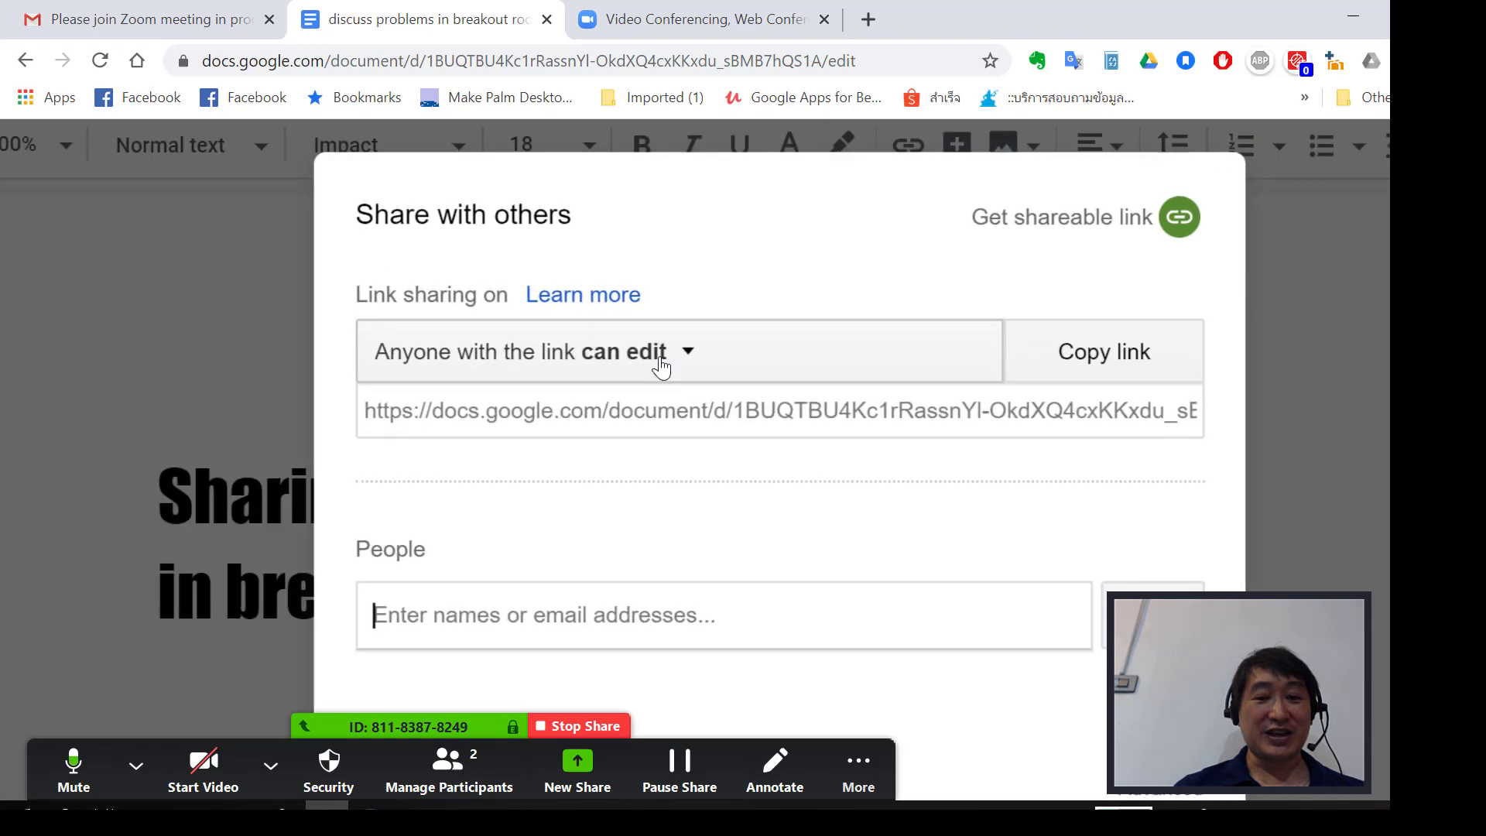
pyautogui.click(662, 364)
pyautogui.click(658, 486)
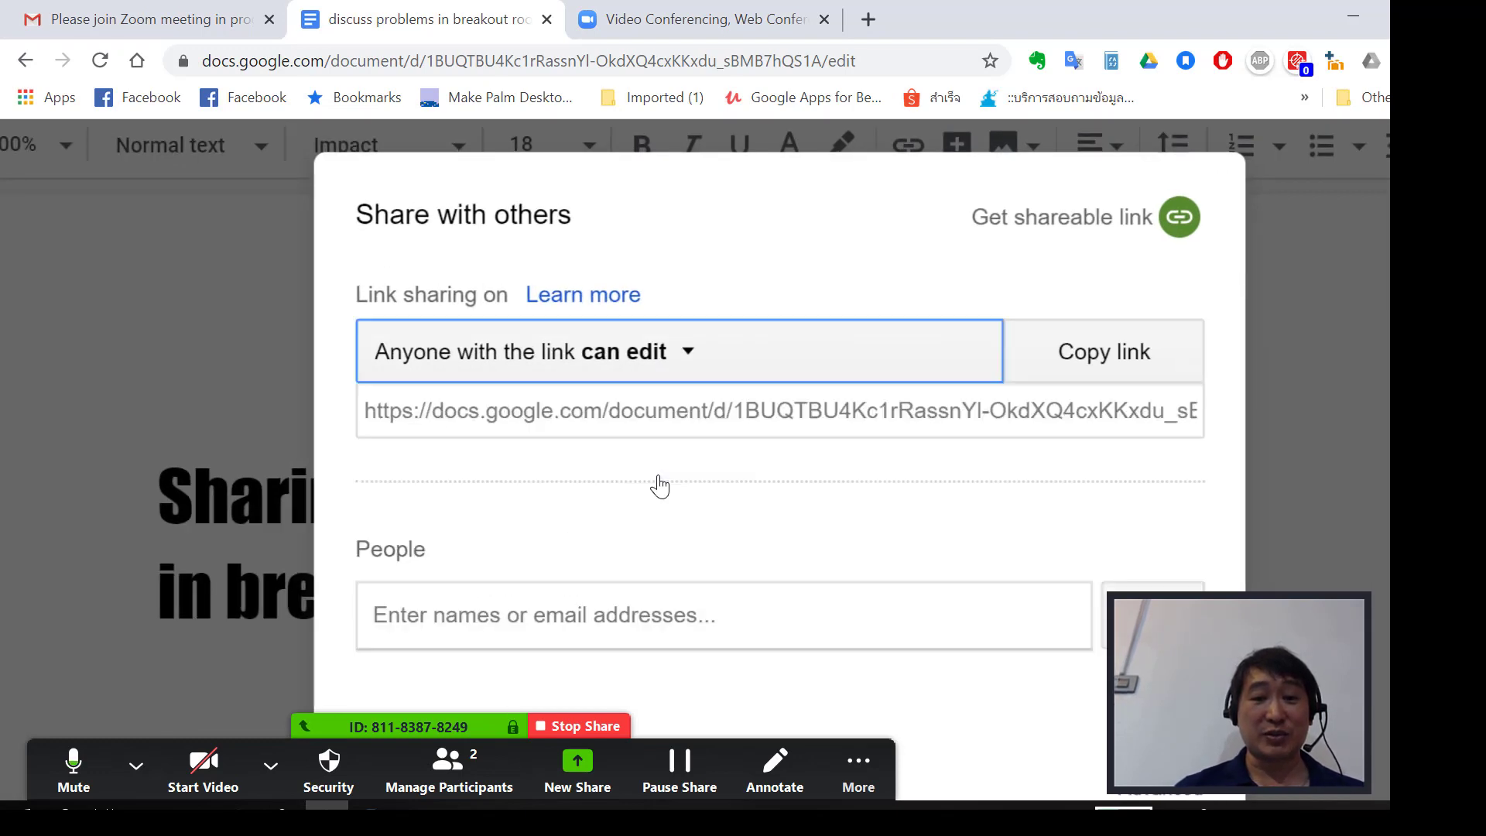
# Copy the document link and close the sharing settings.
pyautogui.click(1082, 358)
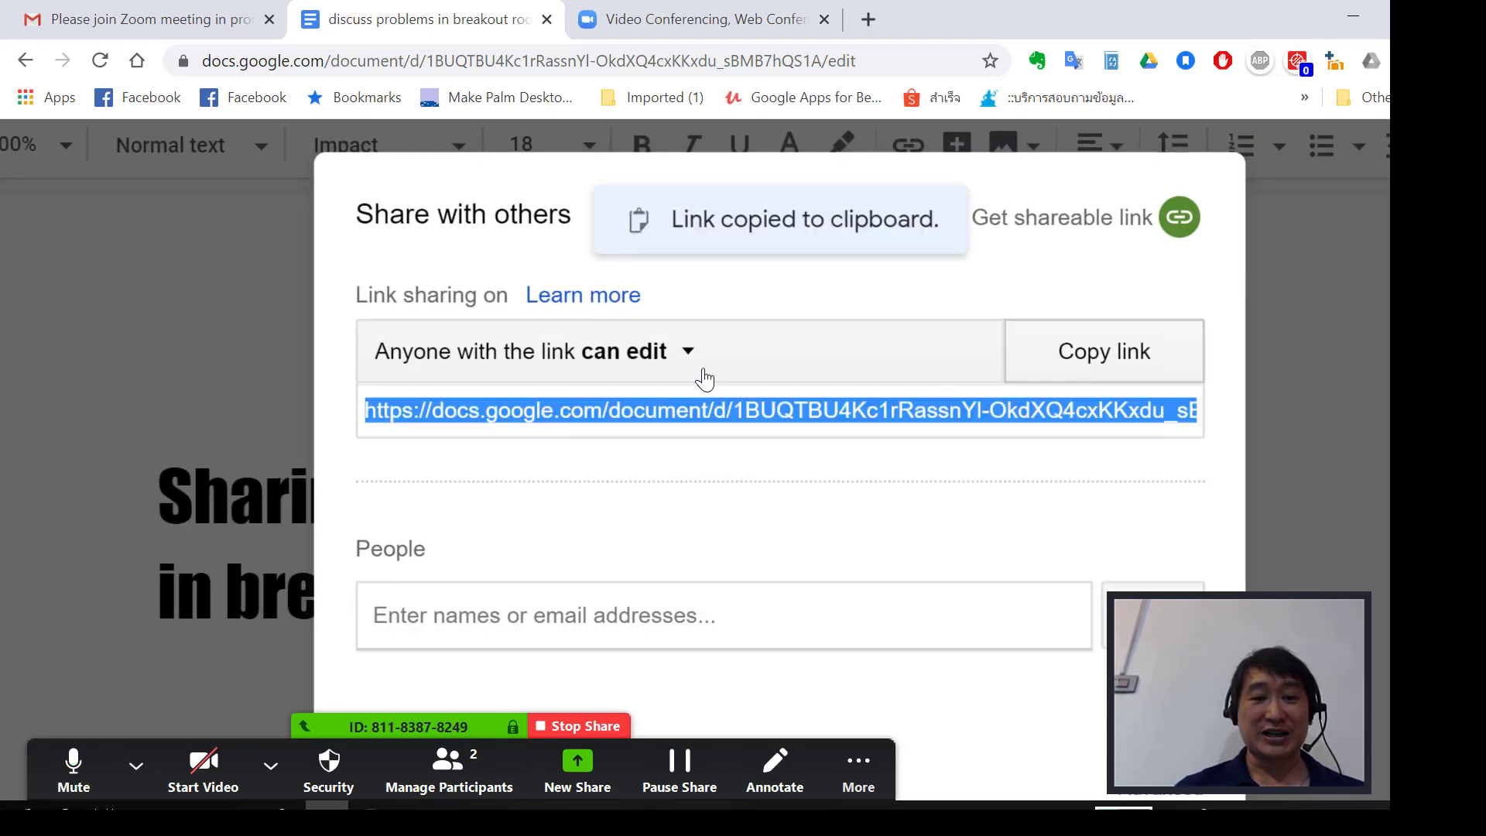
pyautogui.scroll(-3, 703, 375)
pyautogui.click(453, 565)
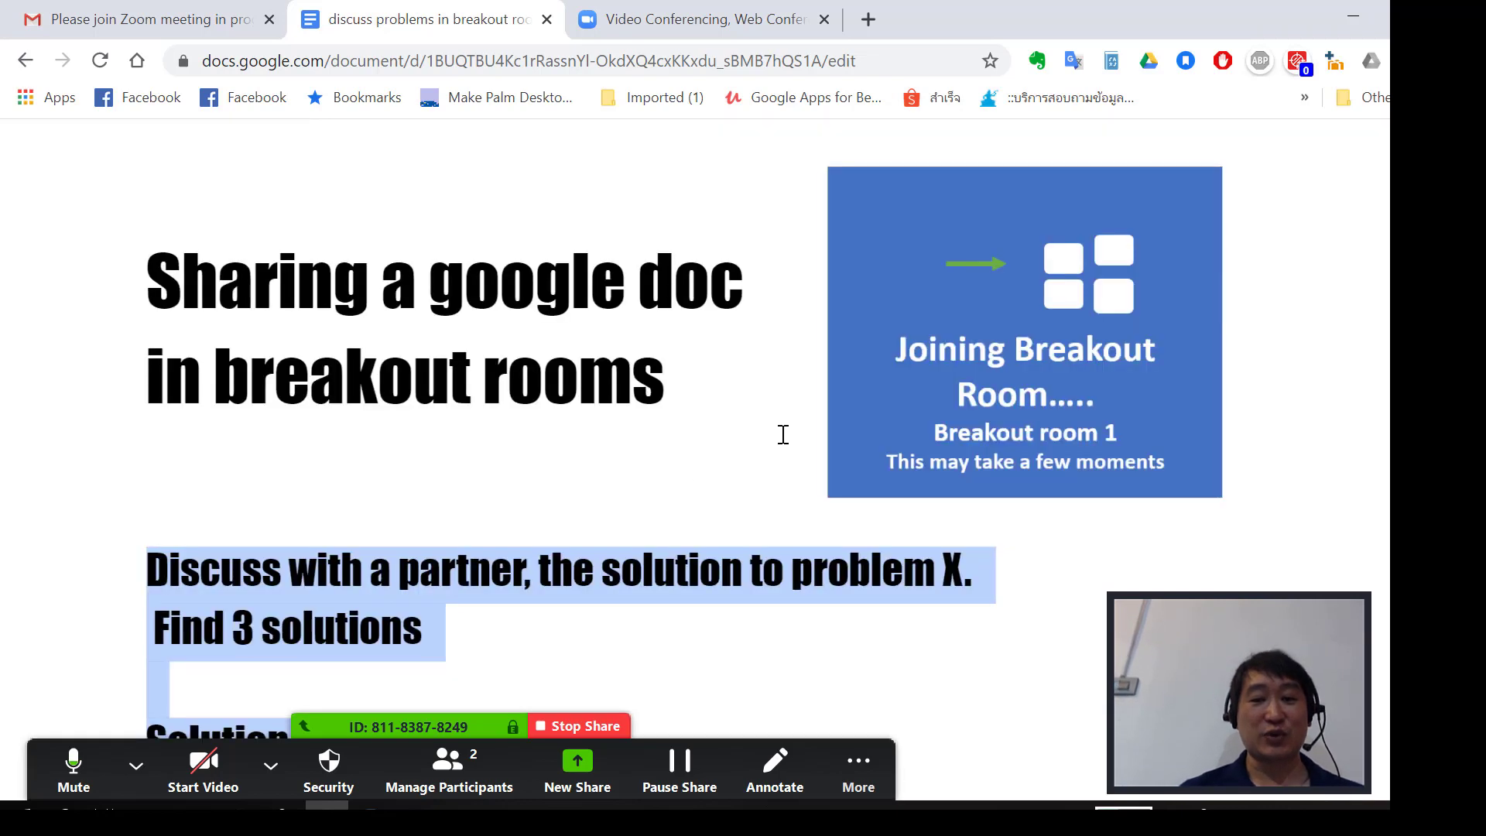
# Open the Zoom group chat from the More menu.
pyautogui.scroll(-2, 784, 435)
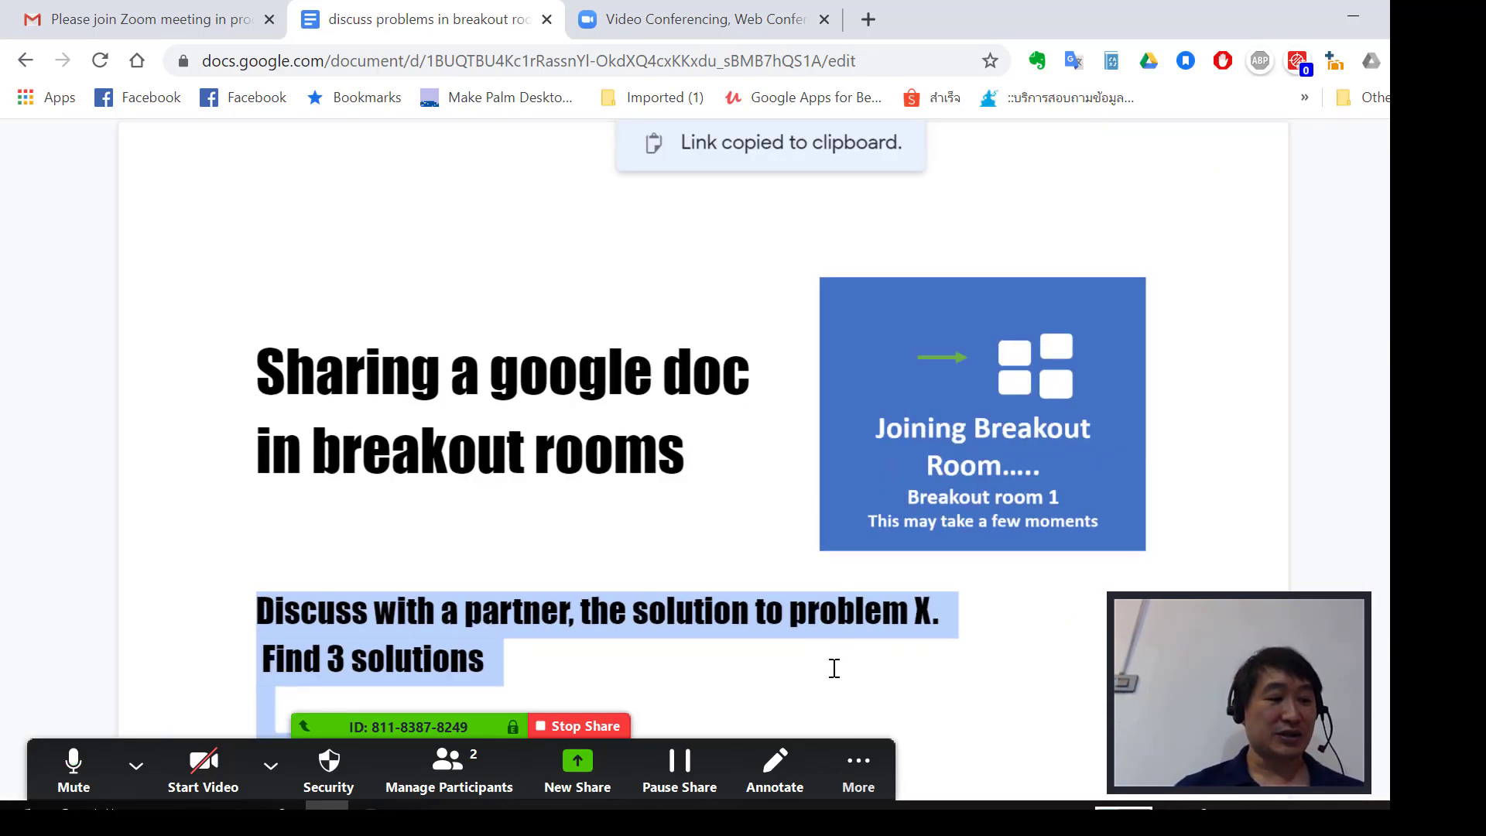
pyautogui.click(852, 763)
pyautogui.click(890, 396)
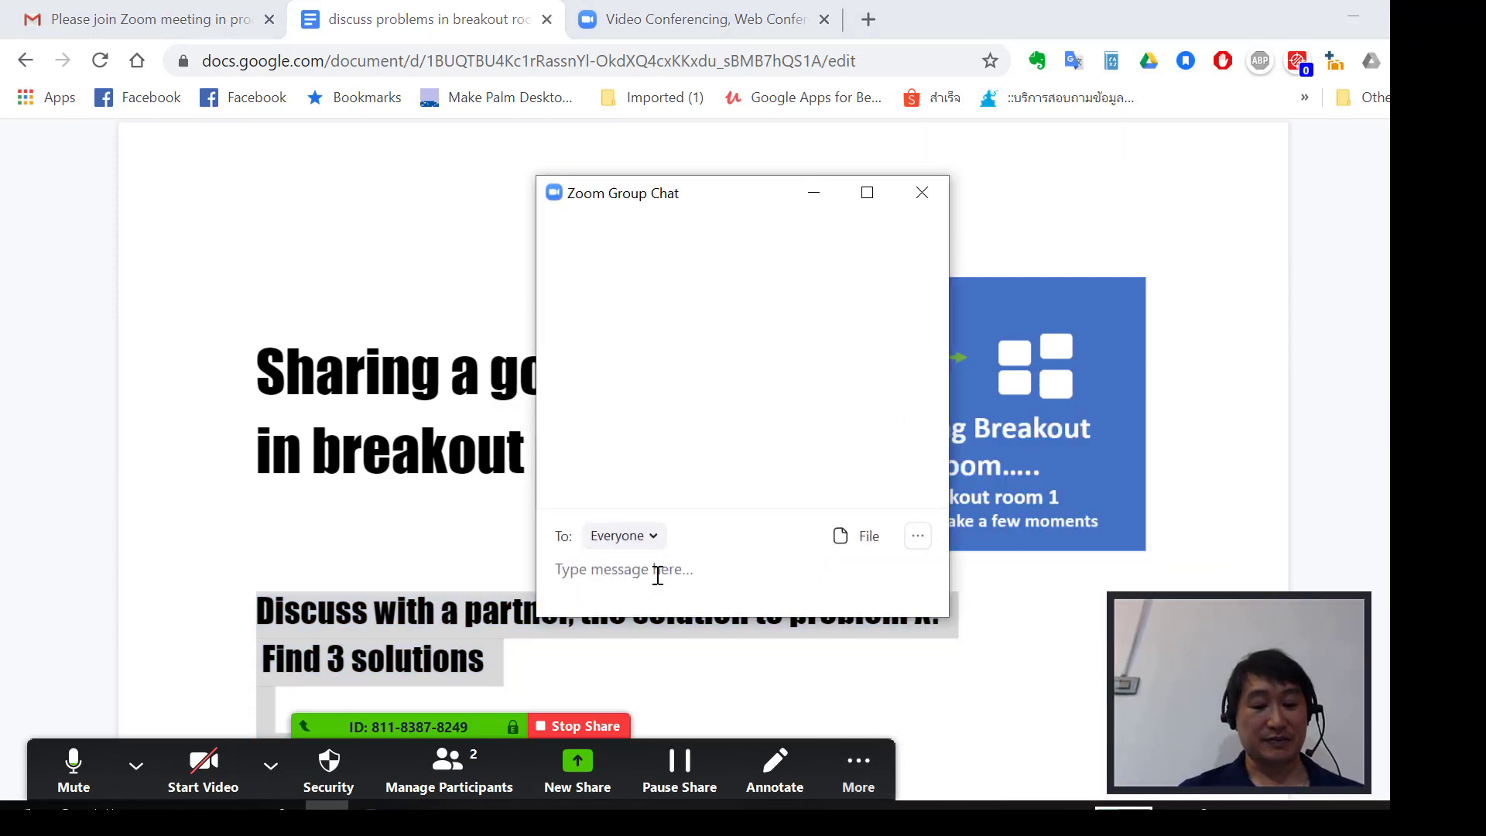
# Minimize the Zoom group chat window and stop the screen share.
pyautogui.click(813, 192)
pyautogui.scroll(-1, 829, 438)
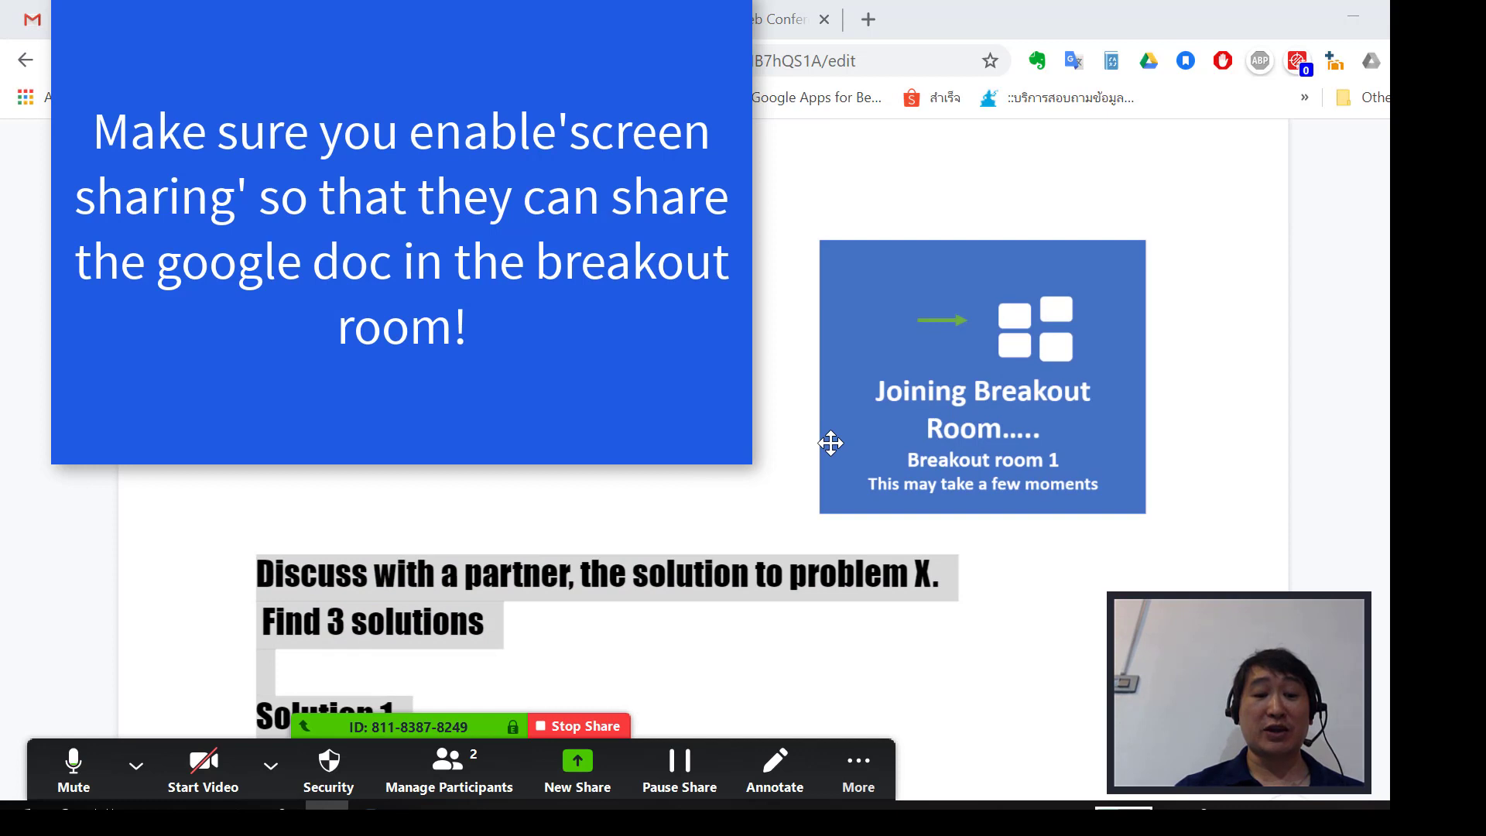
pyautogui.scroll(-2, 831, 443)
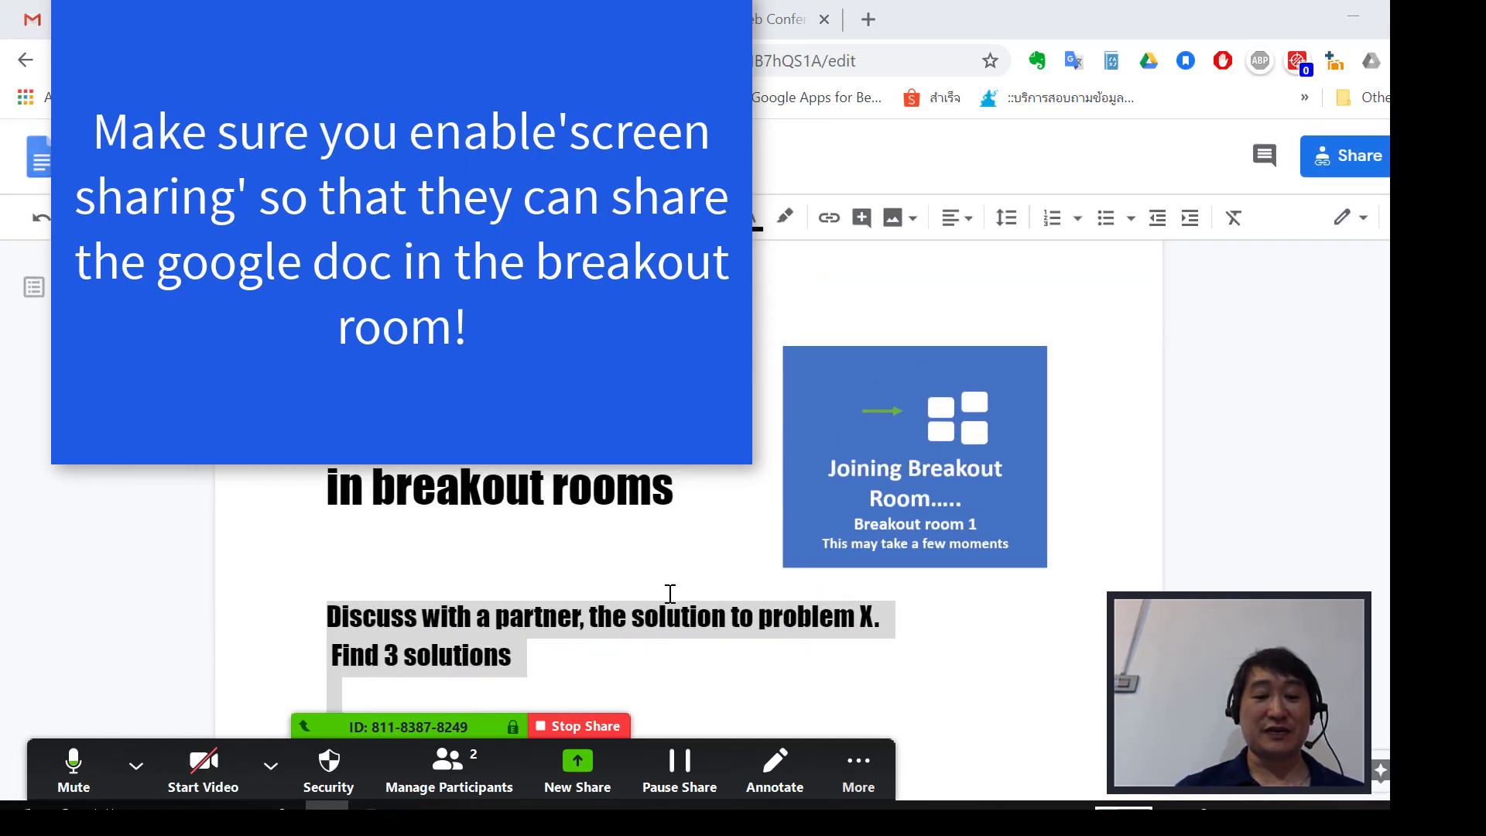
pyautogui.click(591, 725)
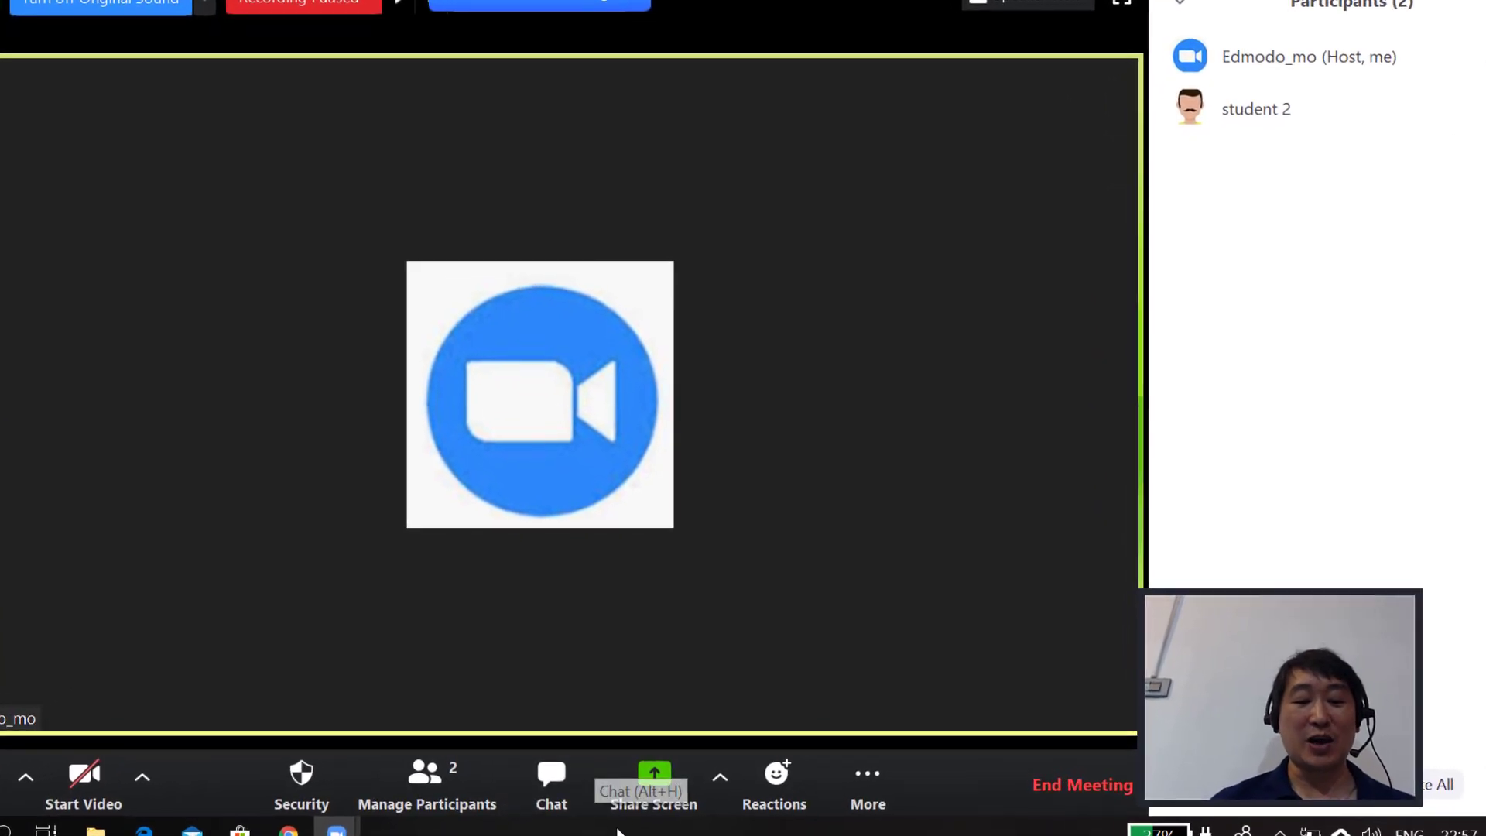
# In Advanced Sharing Options, let All Participants share and start sharing while others share.
pyautogui.click(718, 782)
pyautogui.click(766, 731)
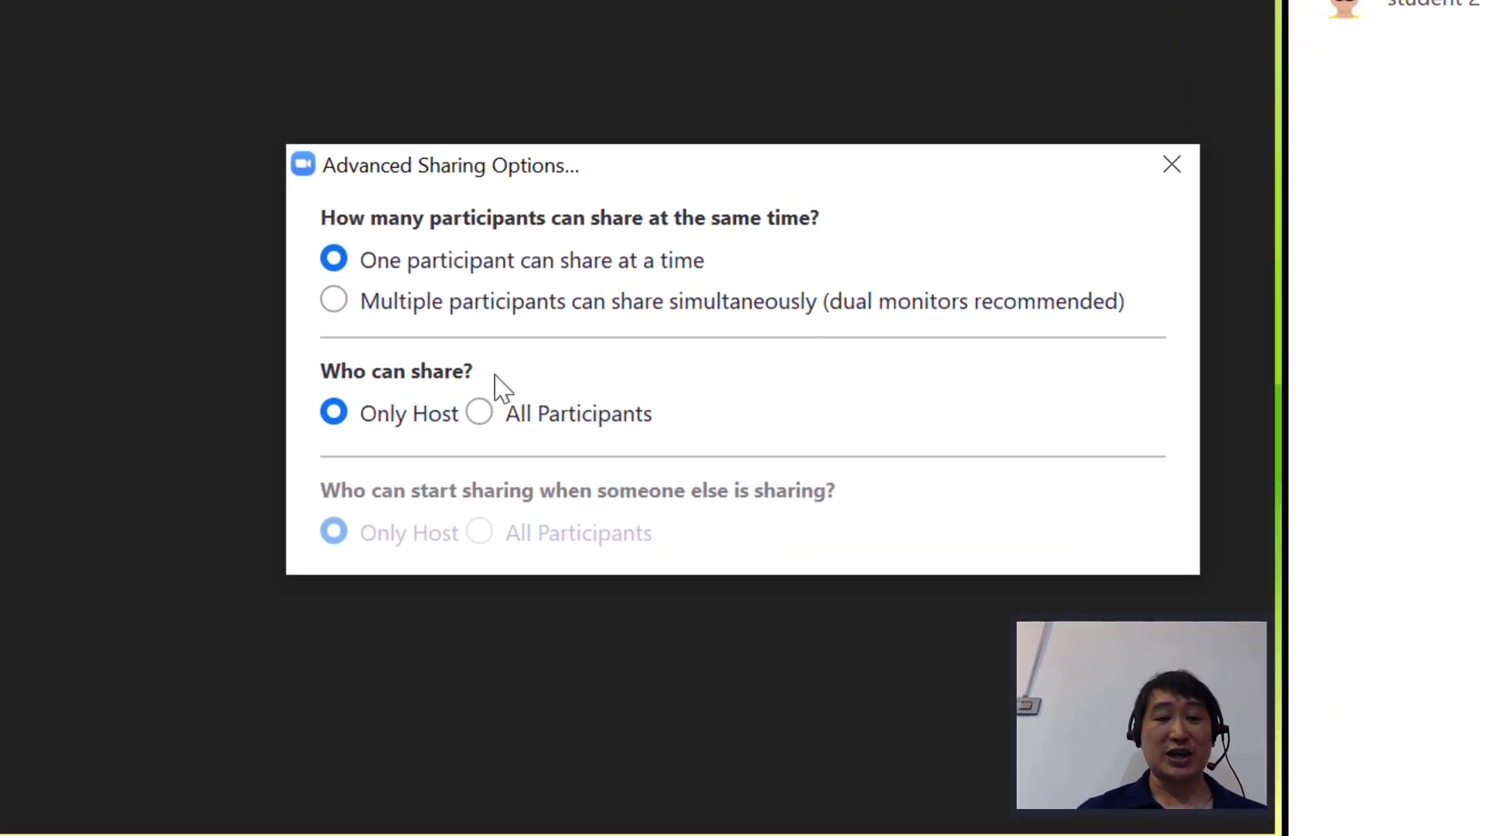
pyautogui.click(479, 412)
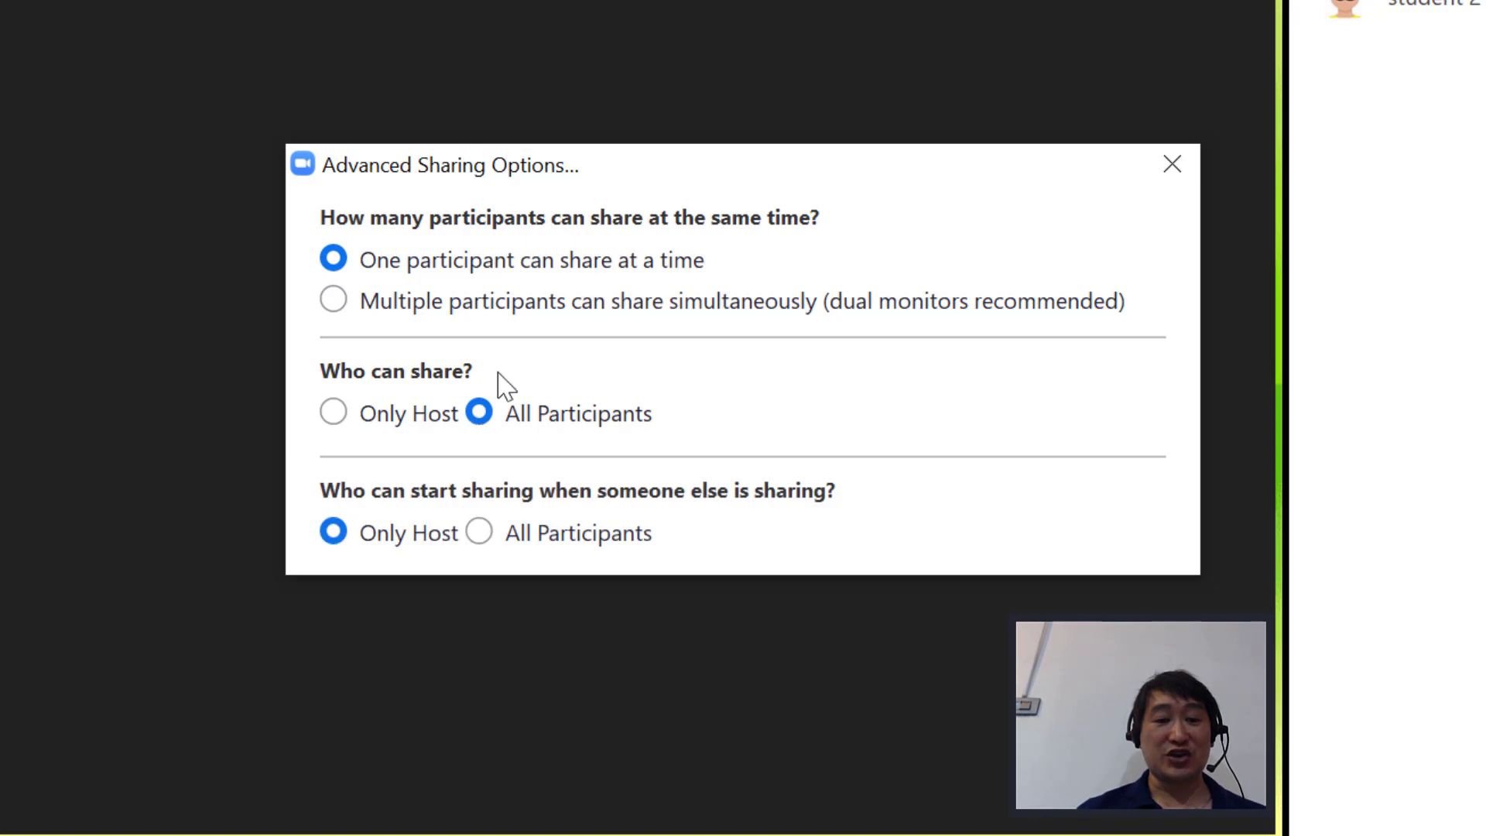
pyautogui.click(478, 536)
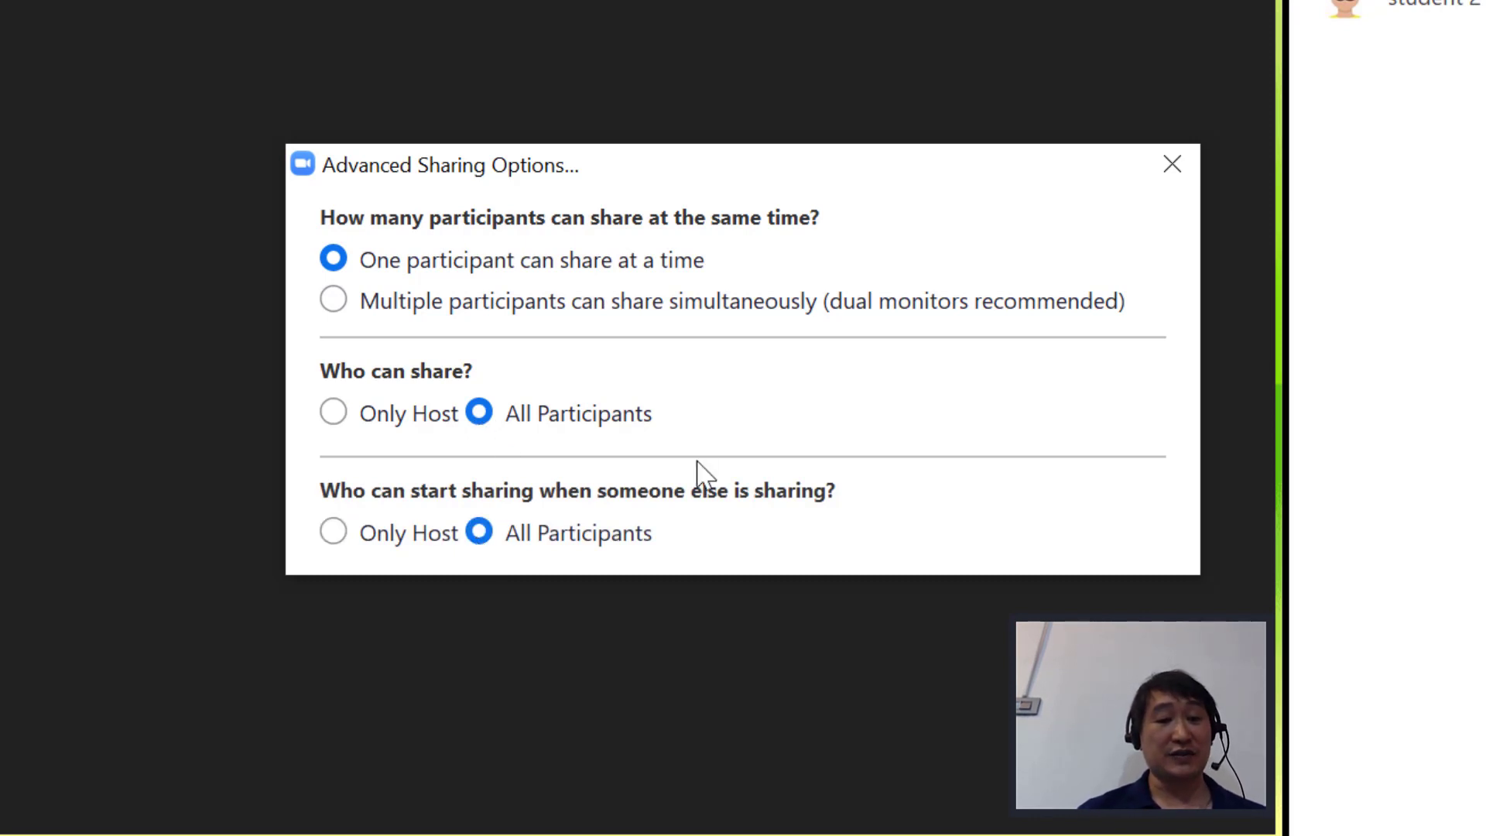
pyautogui.click(1173, 163)
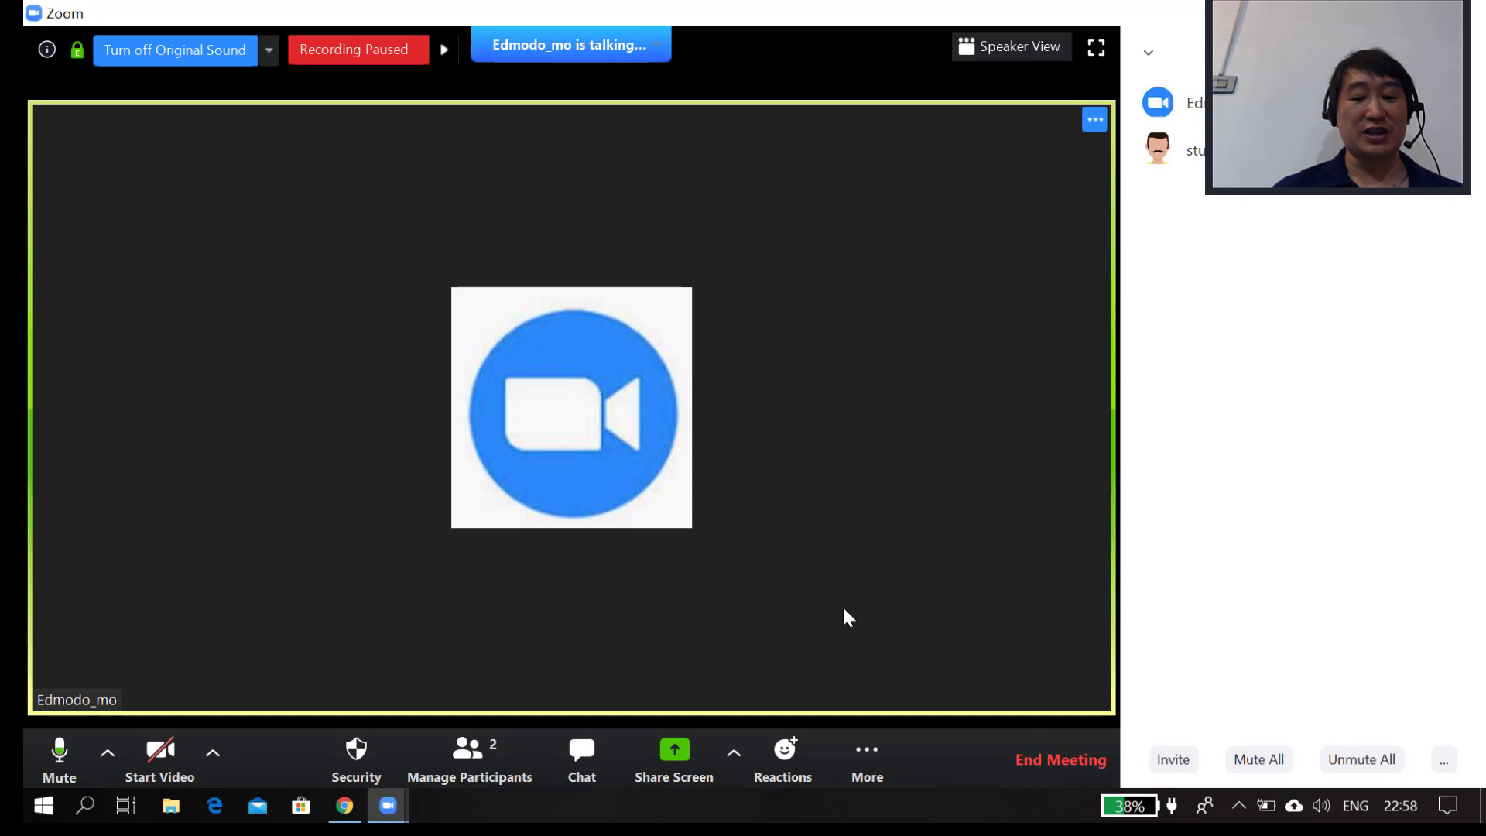
# Share the Chrome window showing the Google Doc.
pyautogui.click(676, 755)
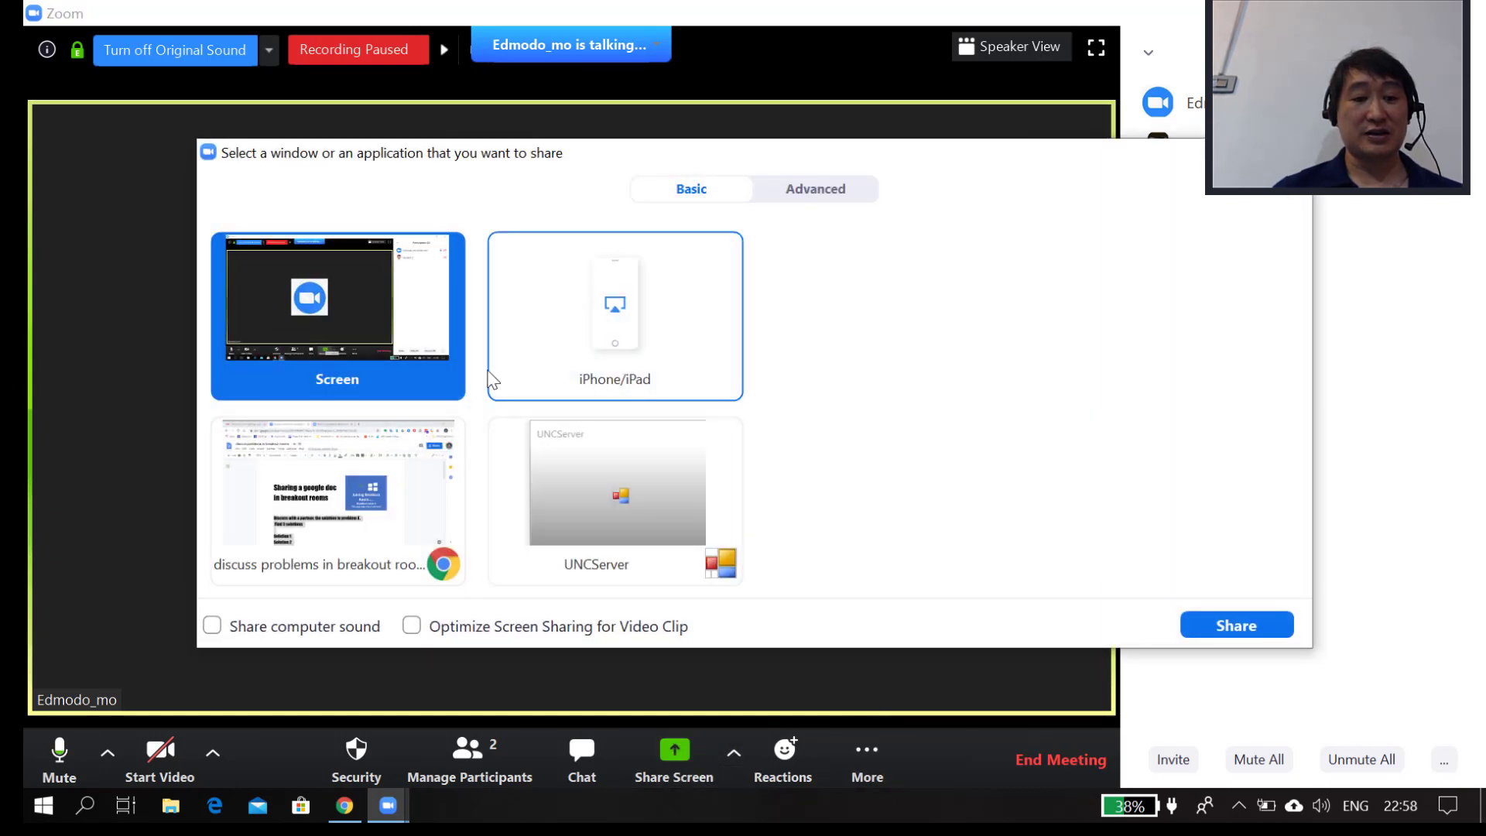
pyautogui.doubleClick(341, 495)
pyautogui.scroll(-1, 585, 529)
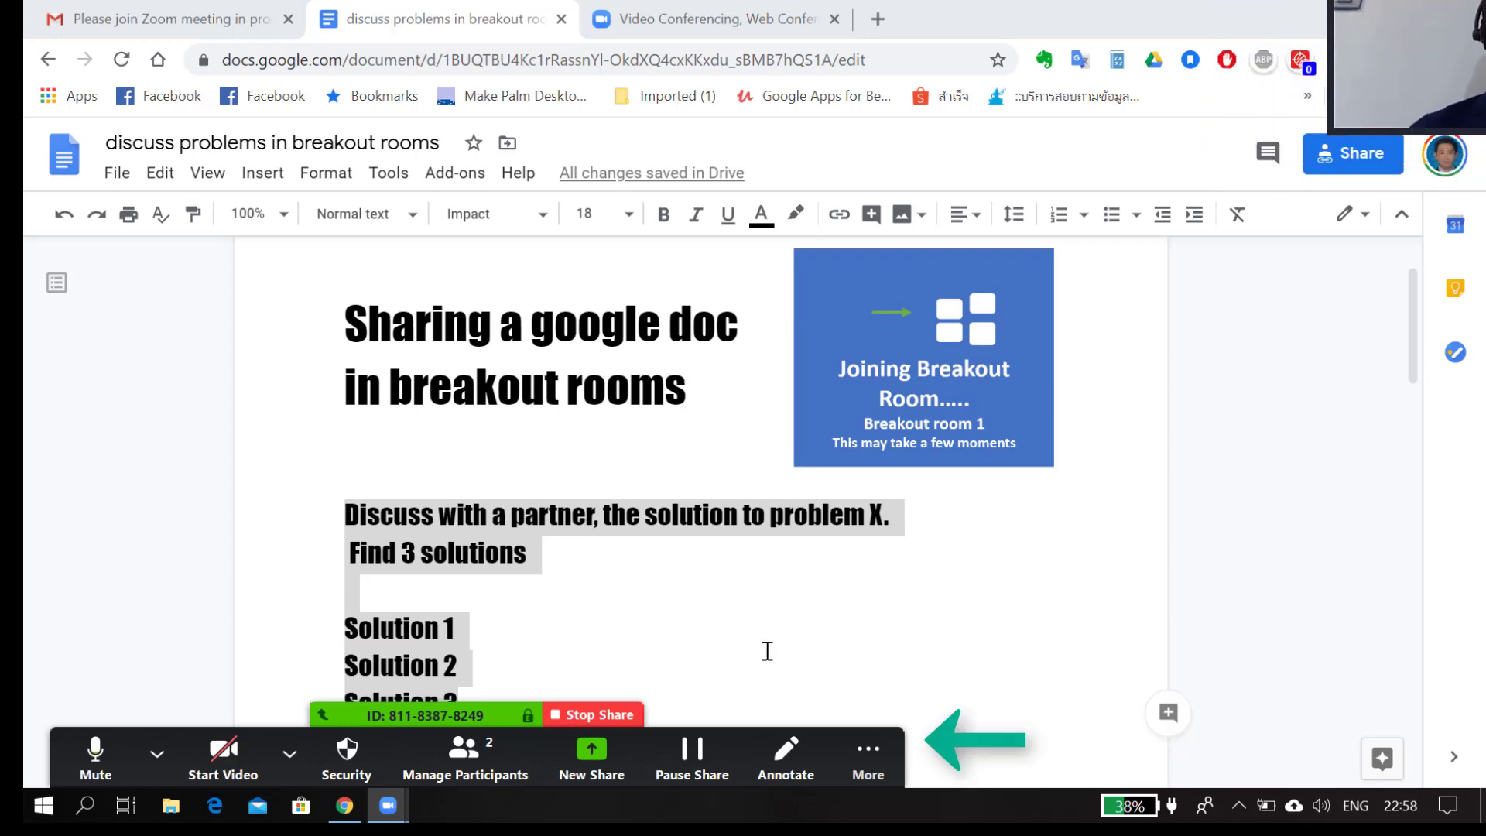
# Review Breakout Room 1 with both students assigned, then close the breakout setup.
pyautogui.click(851, 747)
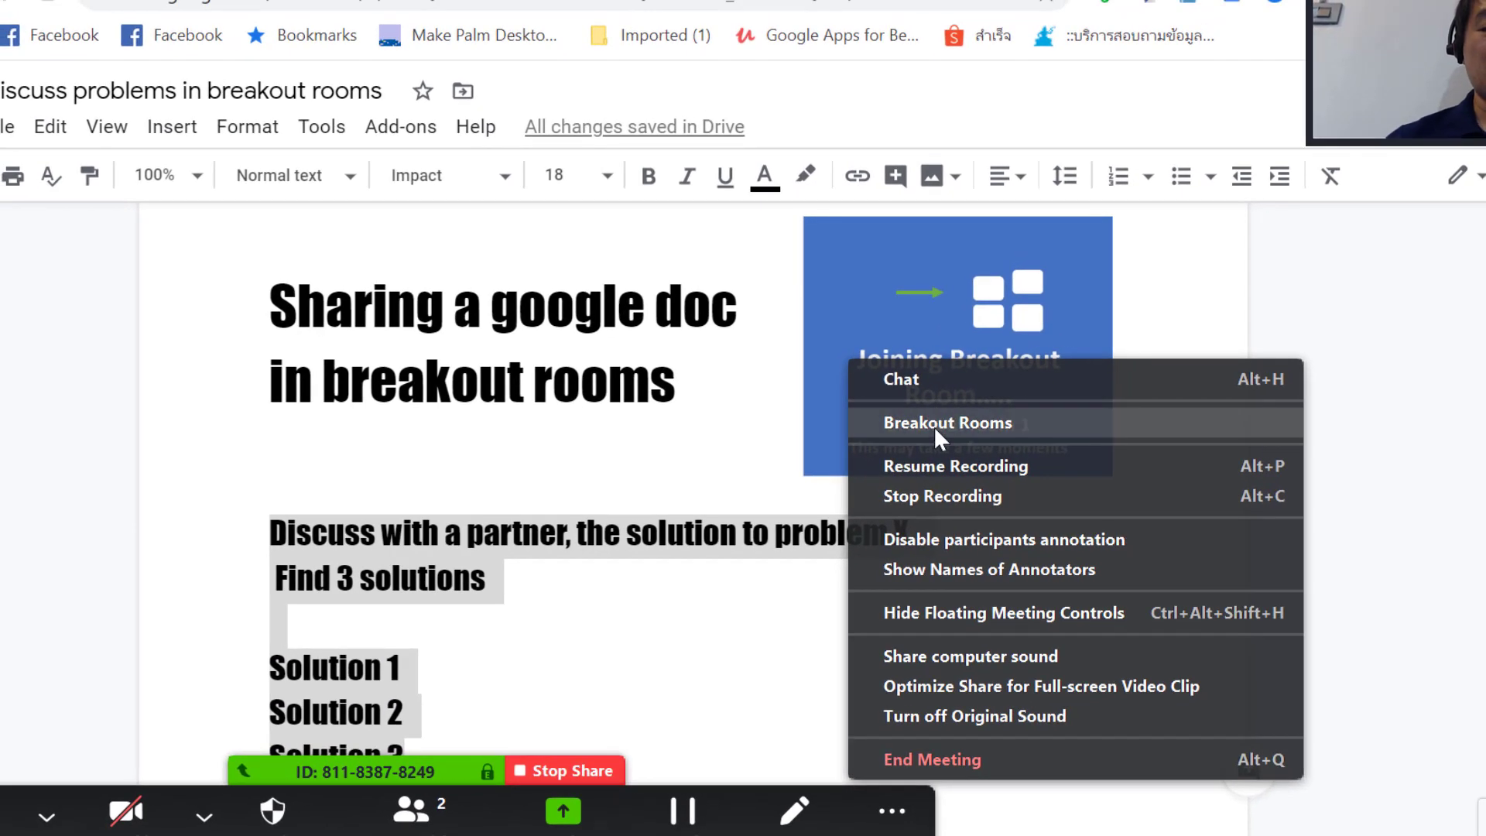
pyautogui.click(934, 426)
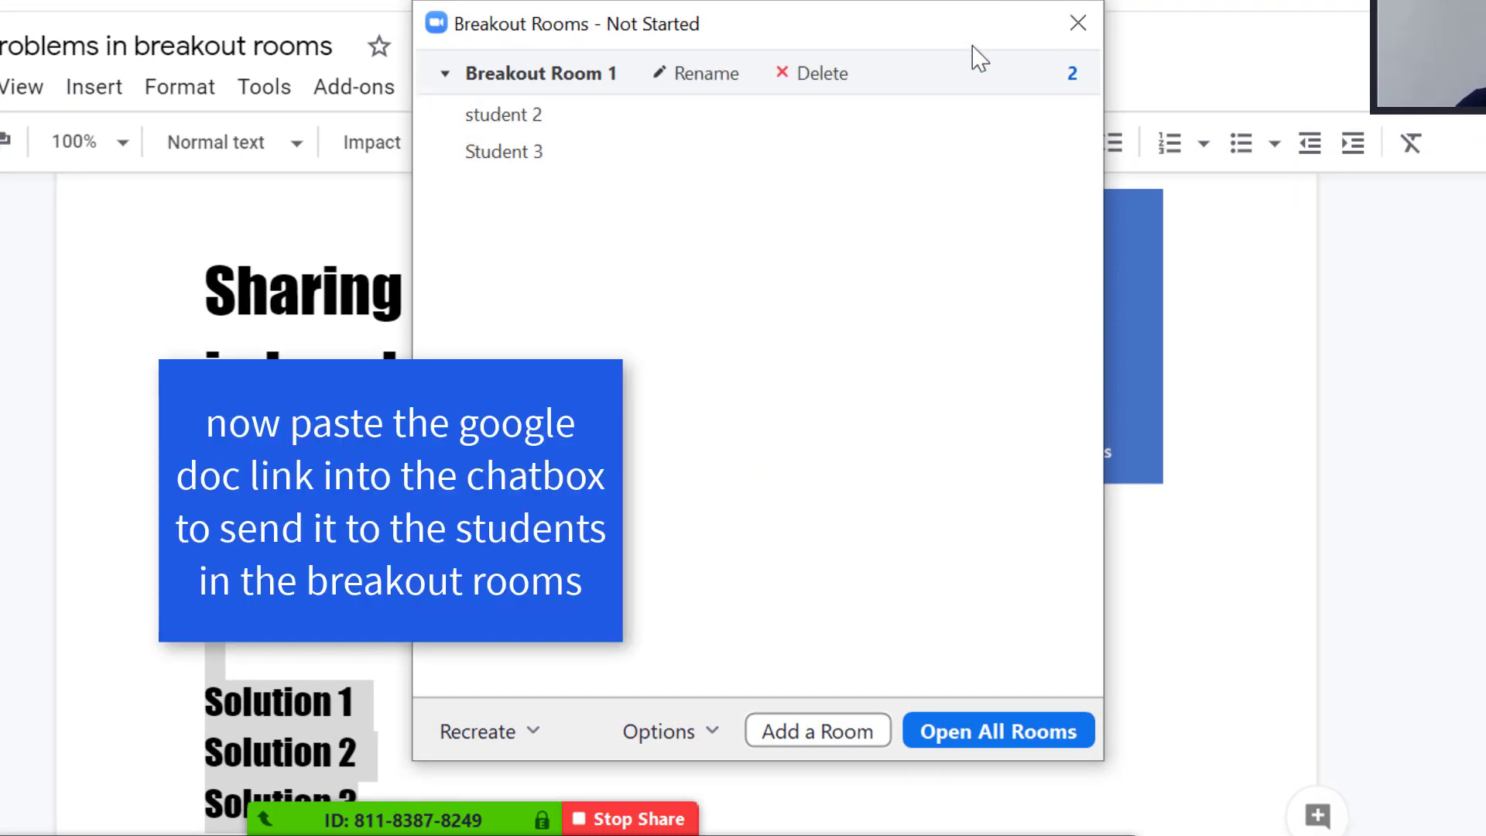
pyautogui.click(1090, 40)
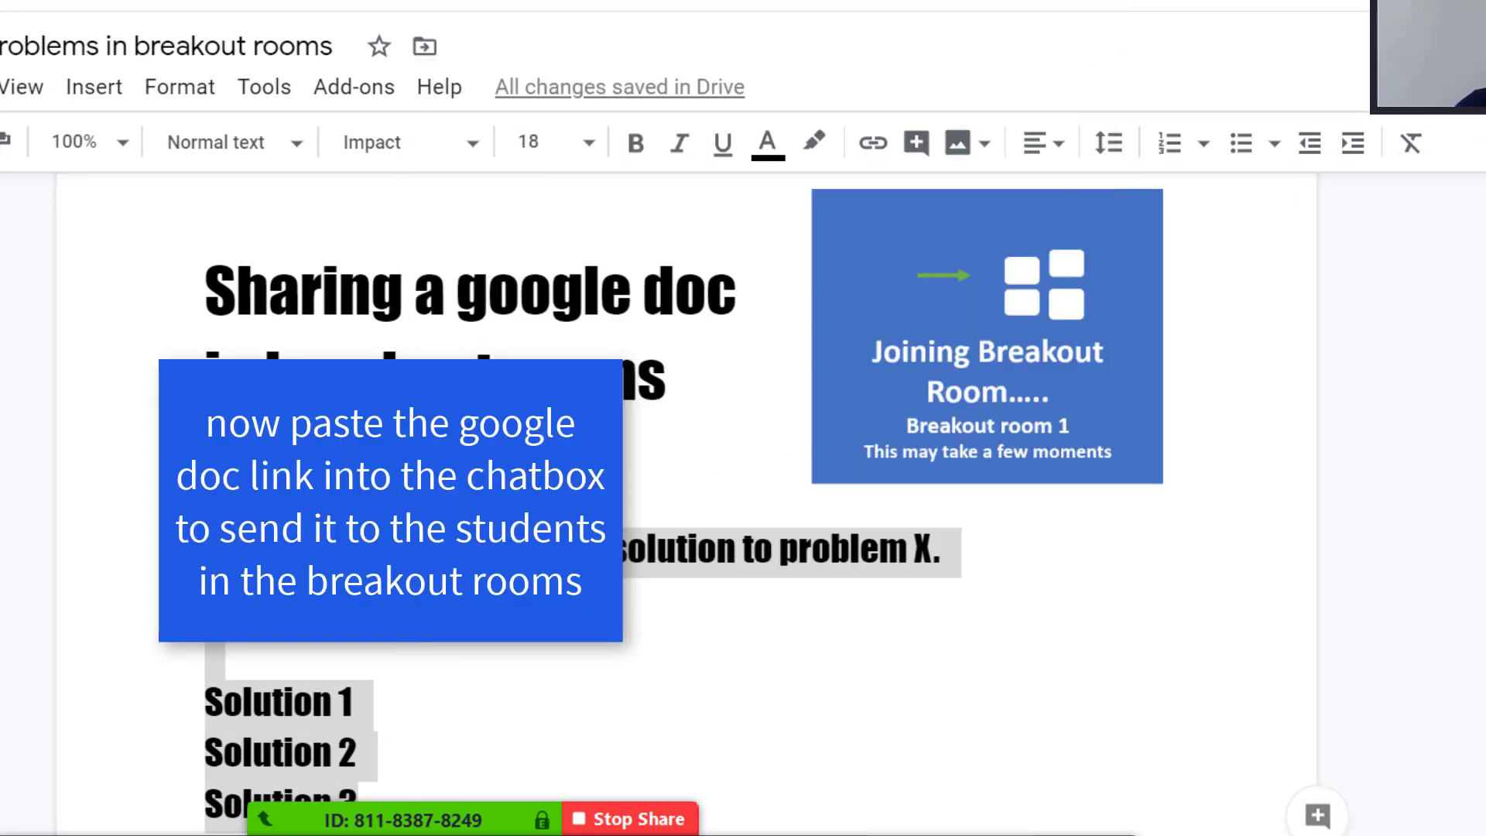
# Paste the Google Doc link into the Zoom chat and send it to Everyone.
pyautogui.click(1087, 835)
pyautogui.click(1135, 385)
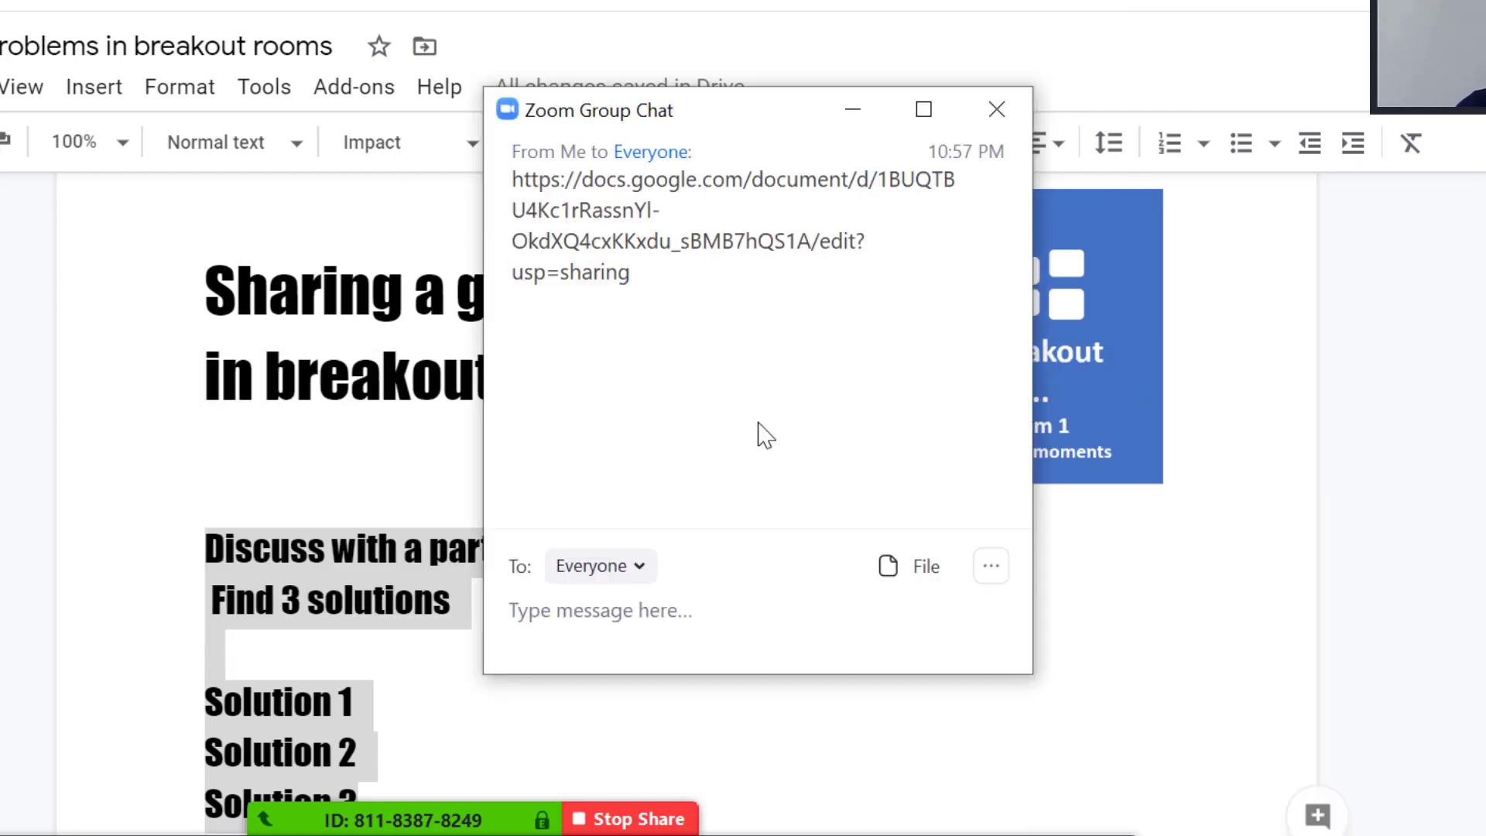
pyautogui.press('Return')
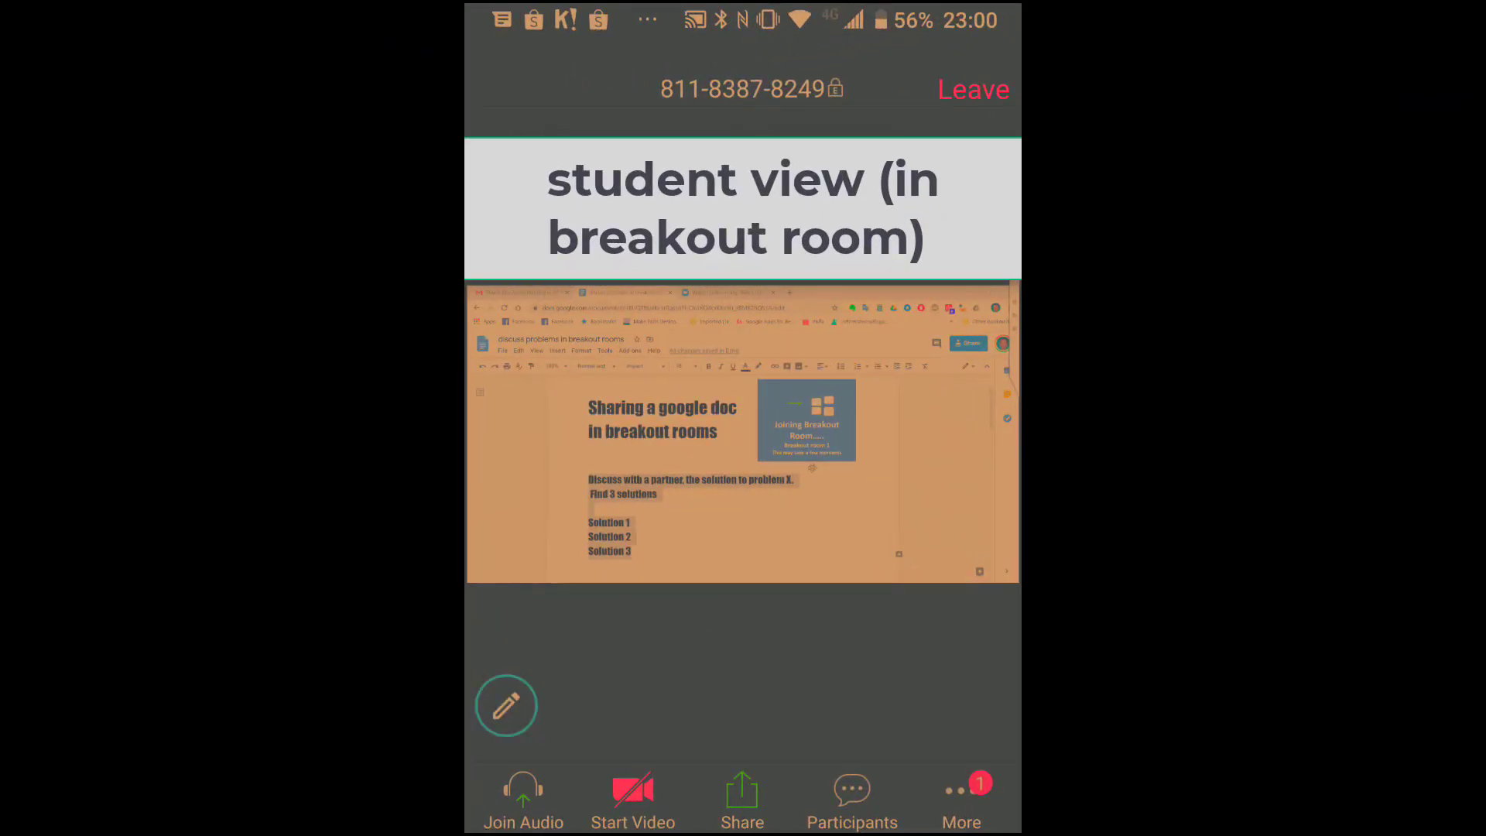
# On the phone, copy the Google Doc link message from the Zoom meeting chat.
pyautogui.click(962, 794)
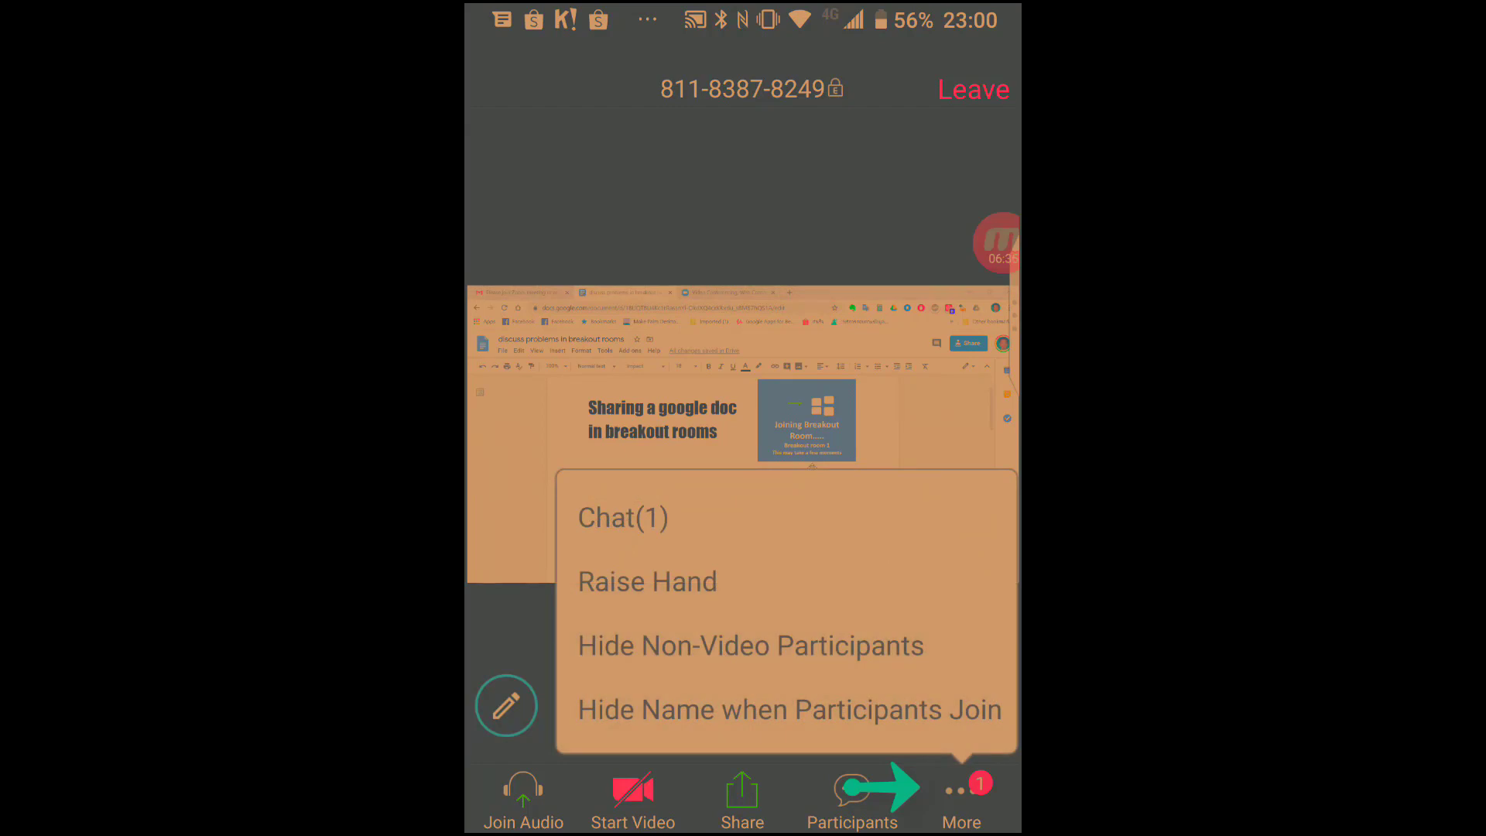
pyautogui.click(623, 517)
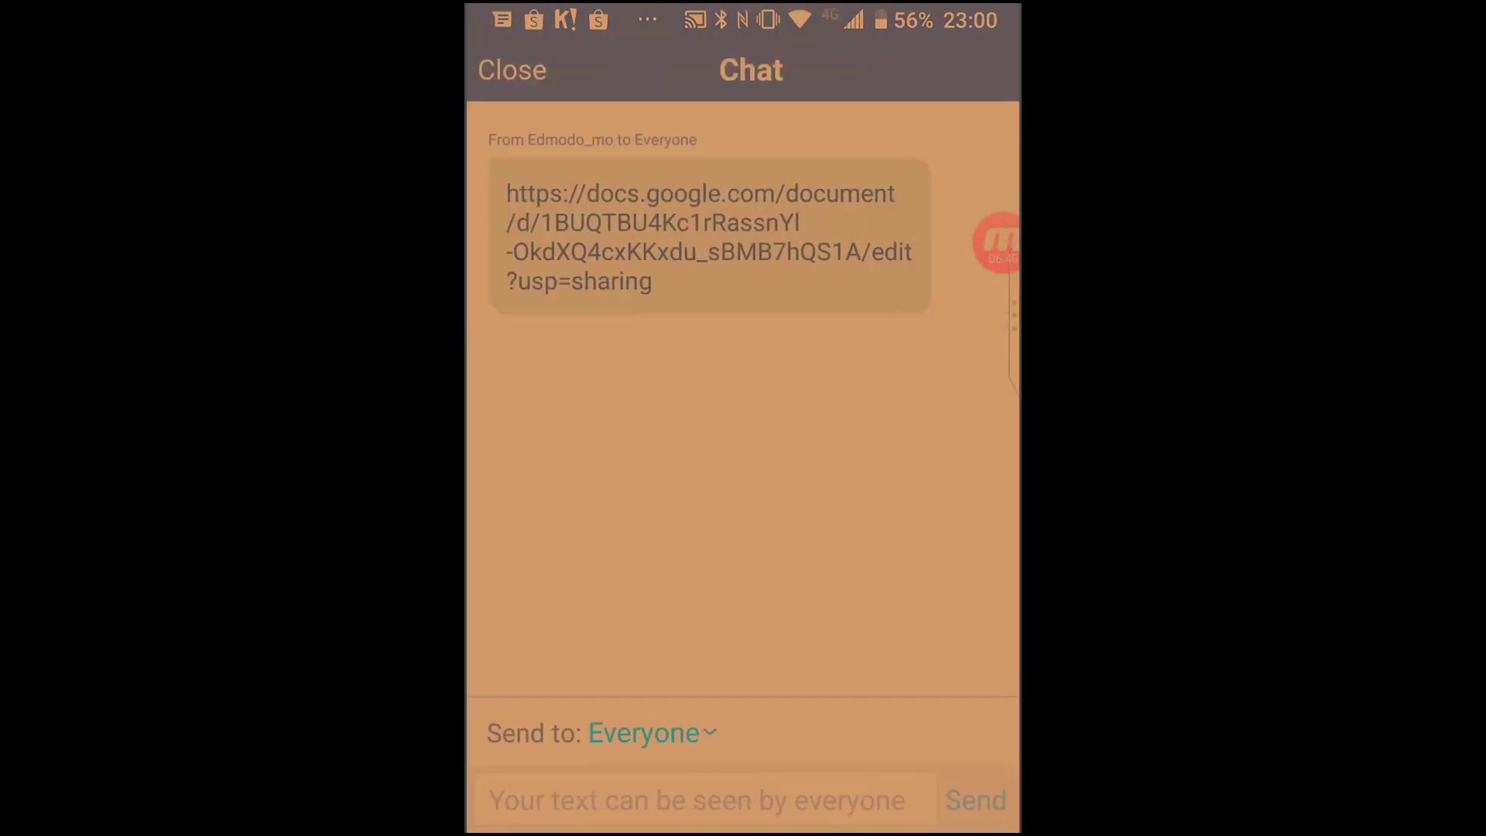
pyautogui.click(709, 236)
pyautogui.click(743, 431)
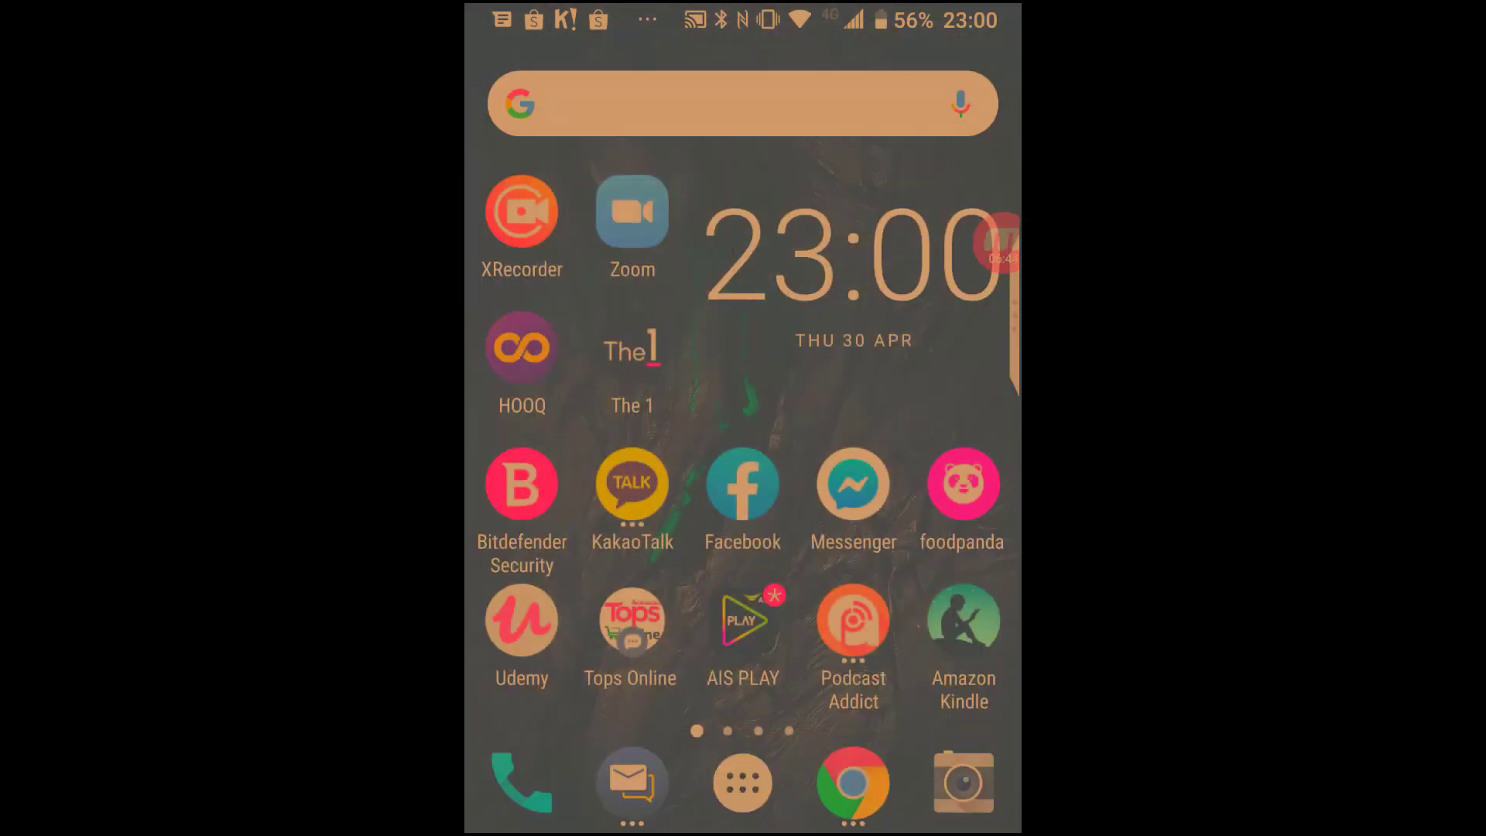
# Load the pasted Google Doc link in Chrome on the phone.
pyautogui.click(853, 783)
pyautogui.click(732, 74)
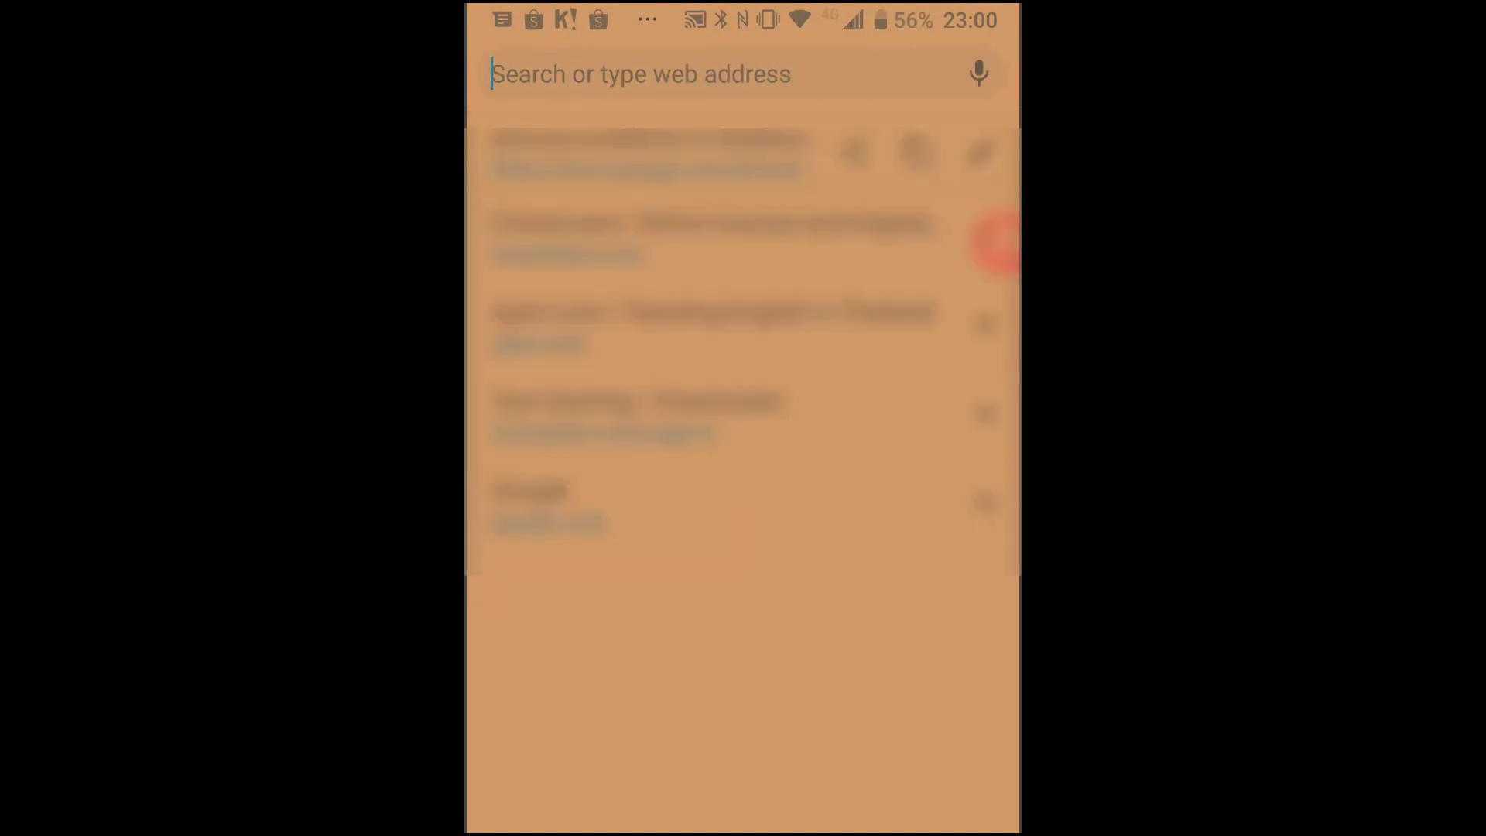
pyautogui.click(641, 74)
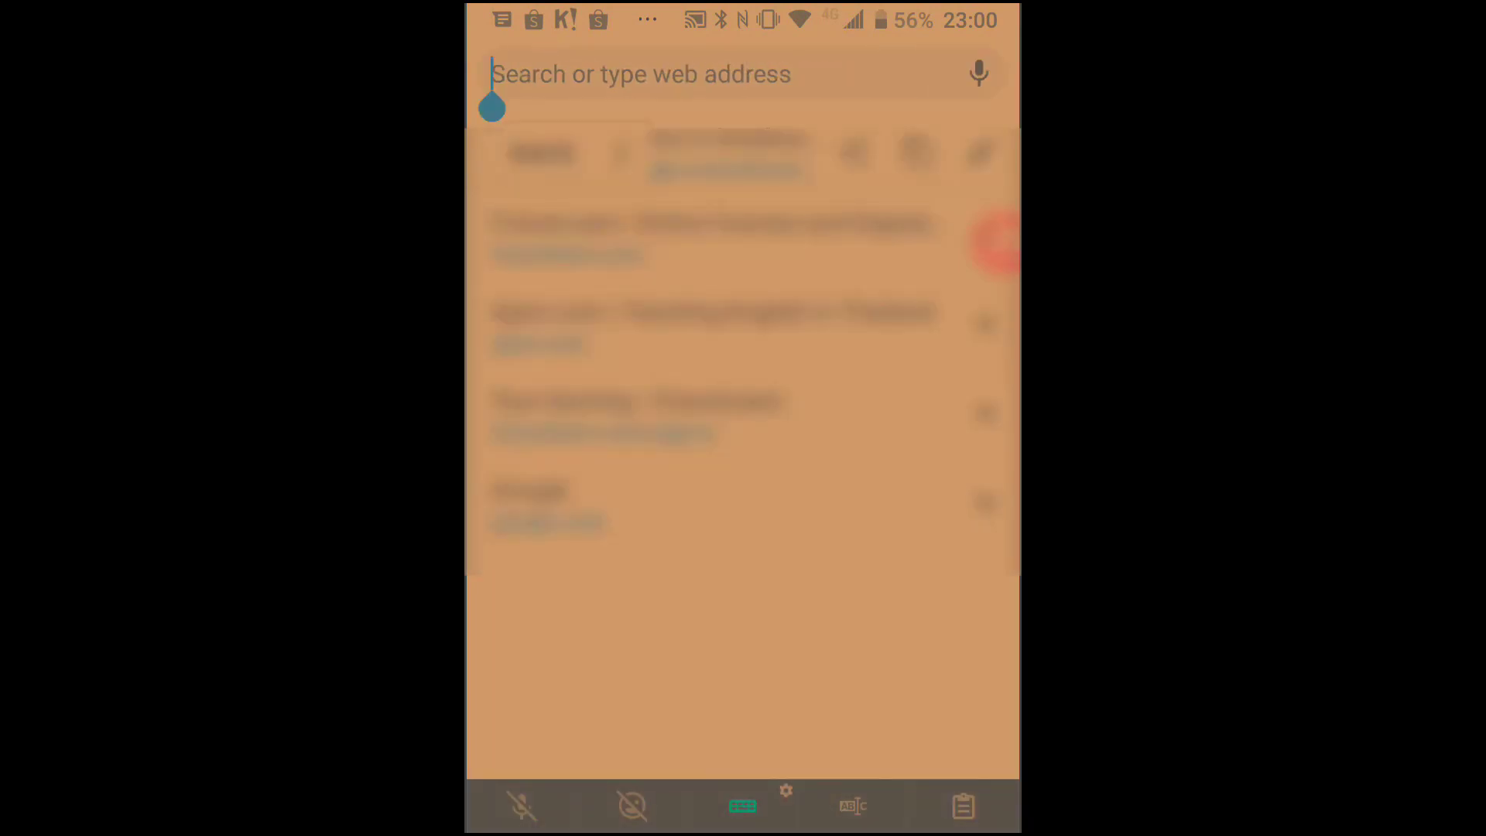
pyautogui.click(542, 153)
pyautogui.press('Return')
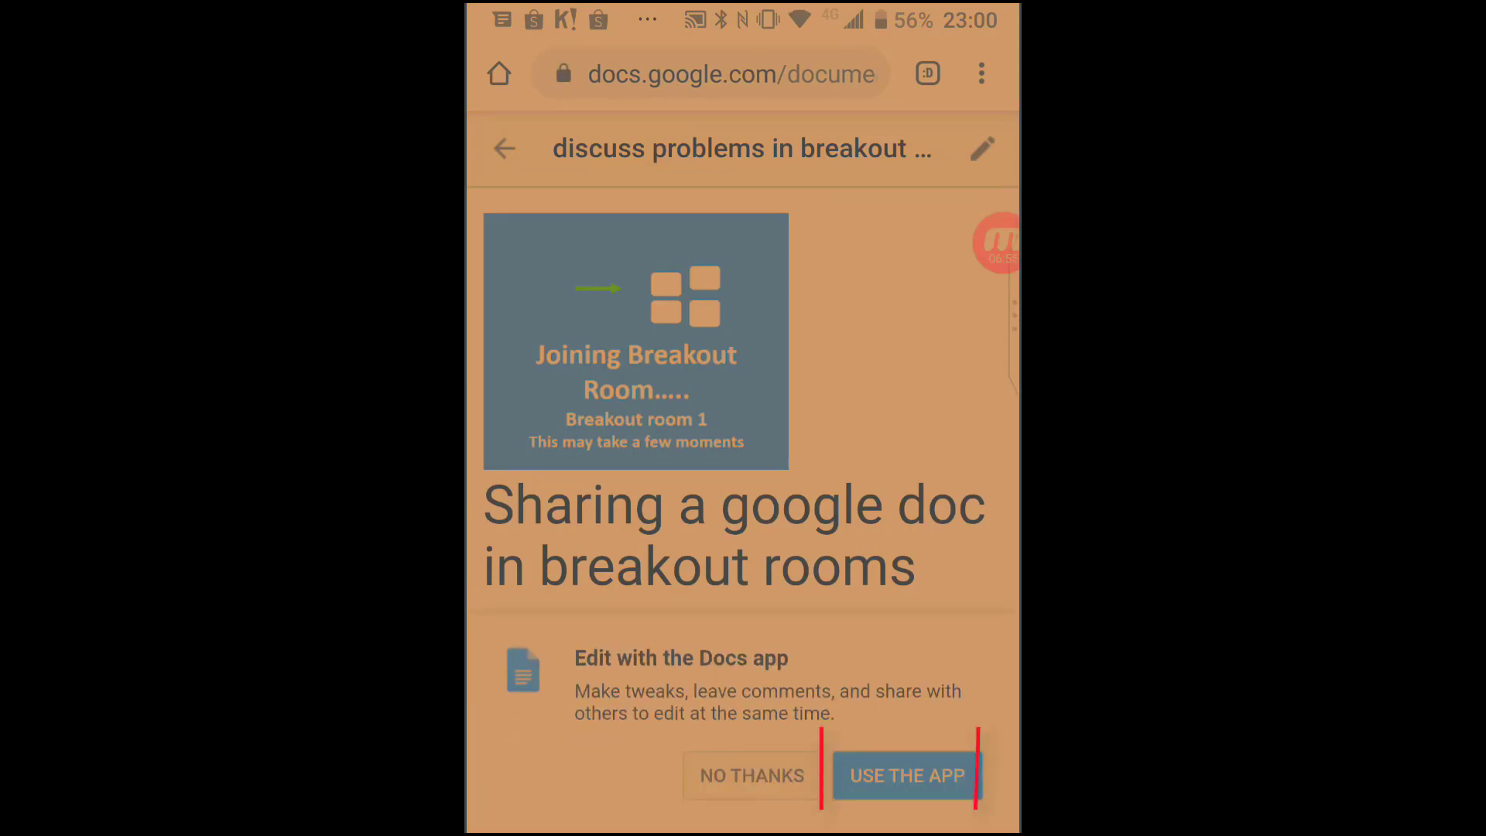
# Open the document in the Docs app using the third account.
pyautogui.click(907, 776)
pyautogui.click(562, 497)
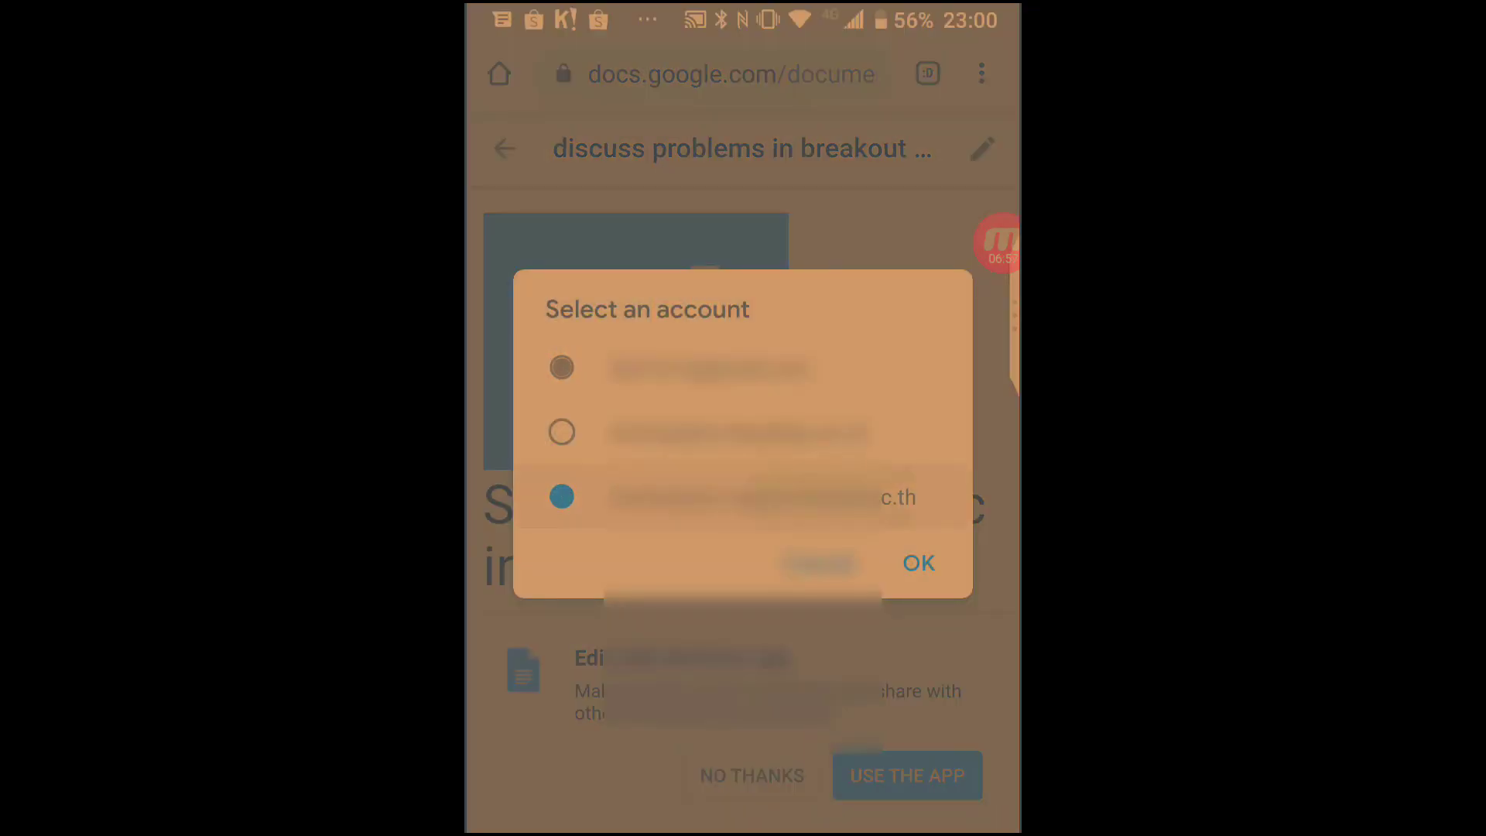
pyautogui.click(919, 563)
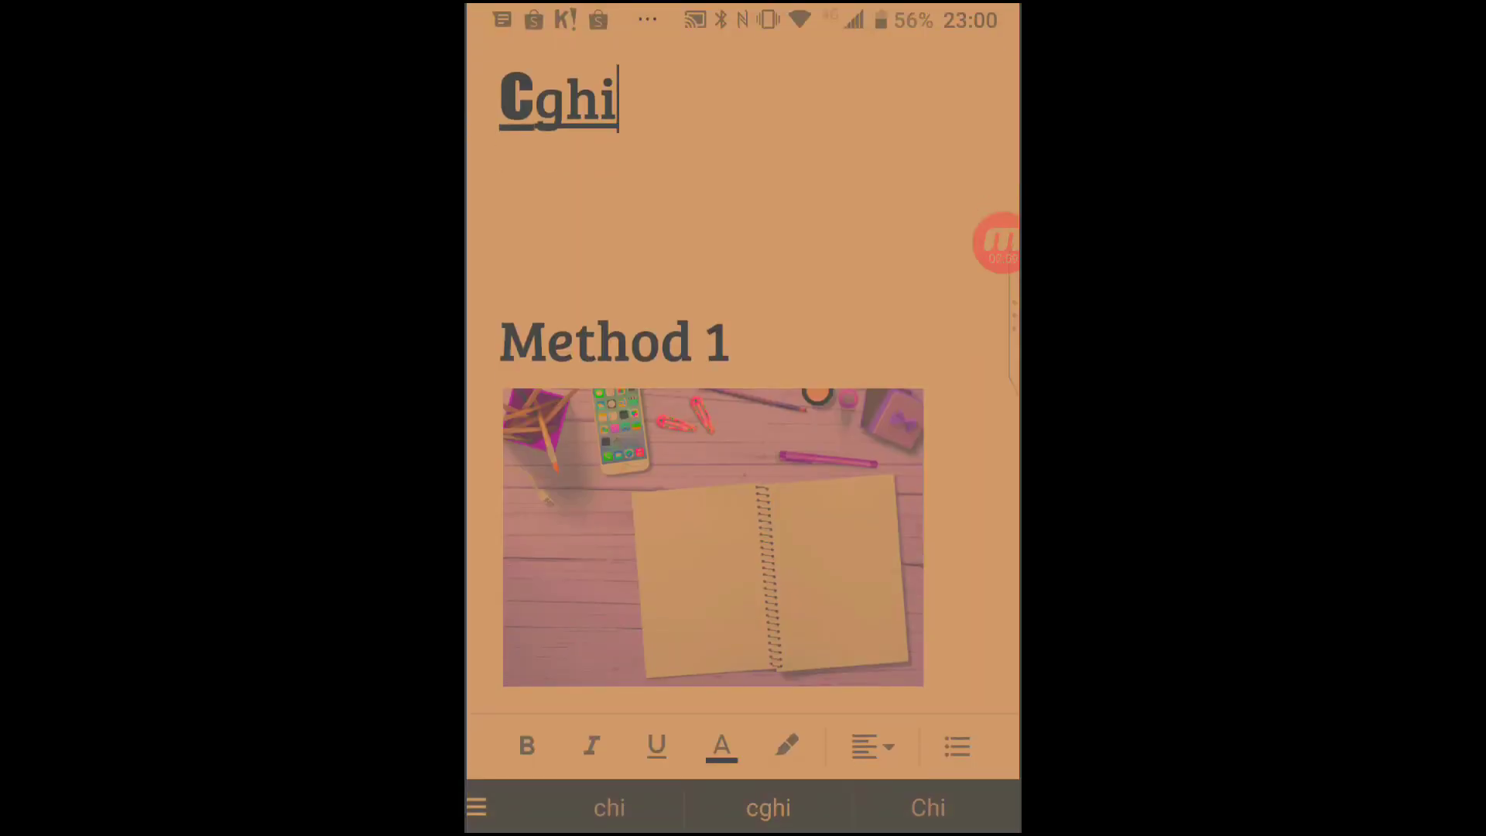
# Delete the stray letters 'ghi' and 'C' from the document.
pyautogui.press('BackSpace')
pyautogui.press('BackSpace')
pyautogui.press('BackSpace')
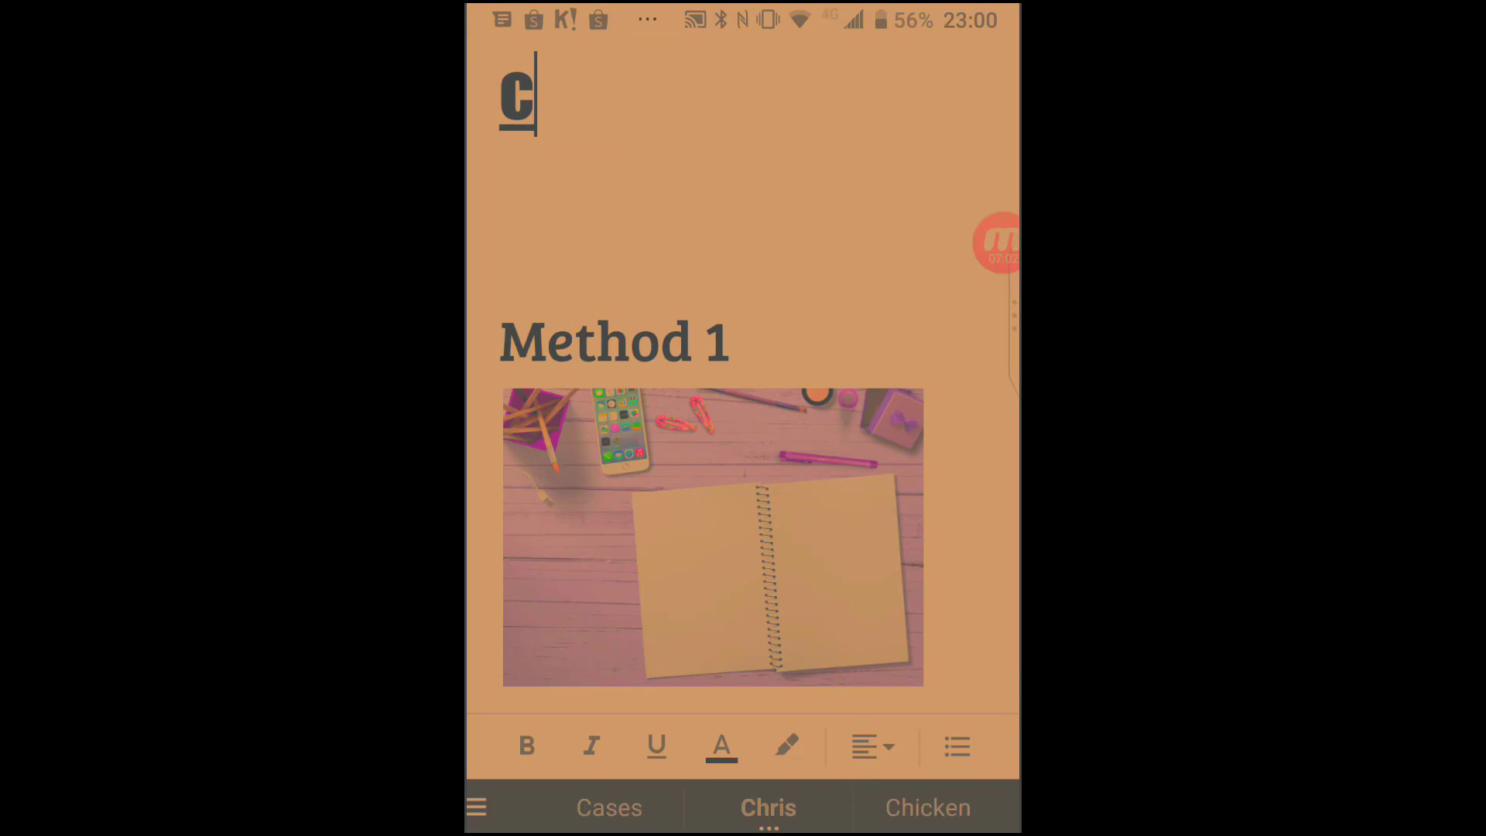
pyautogui.press('BackSpace')
pyautogui.press('BackSpace')
pyautogui.click(672, 462)
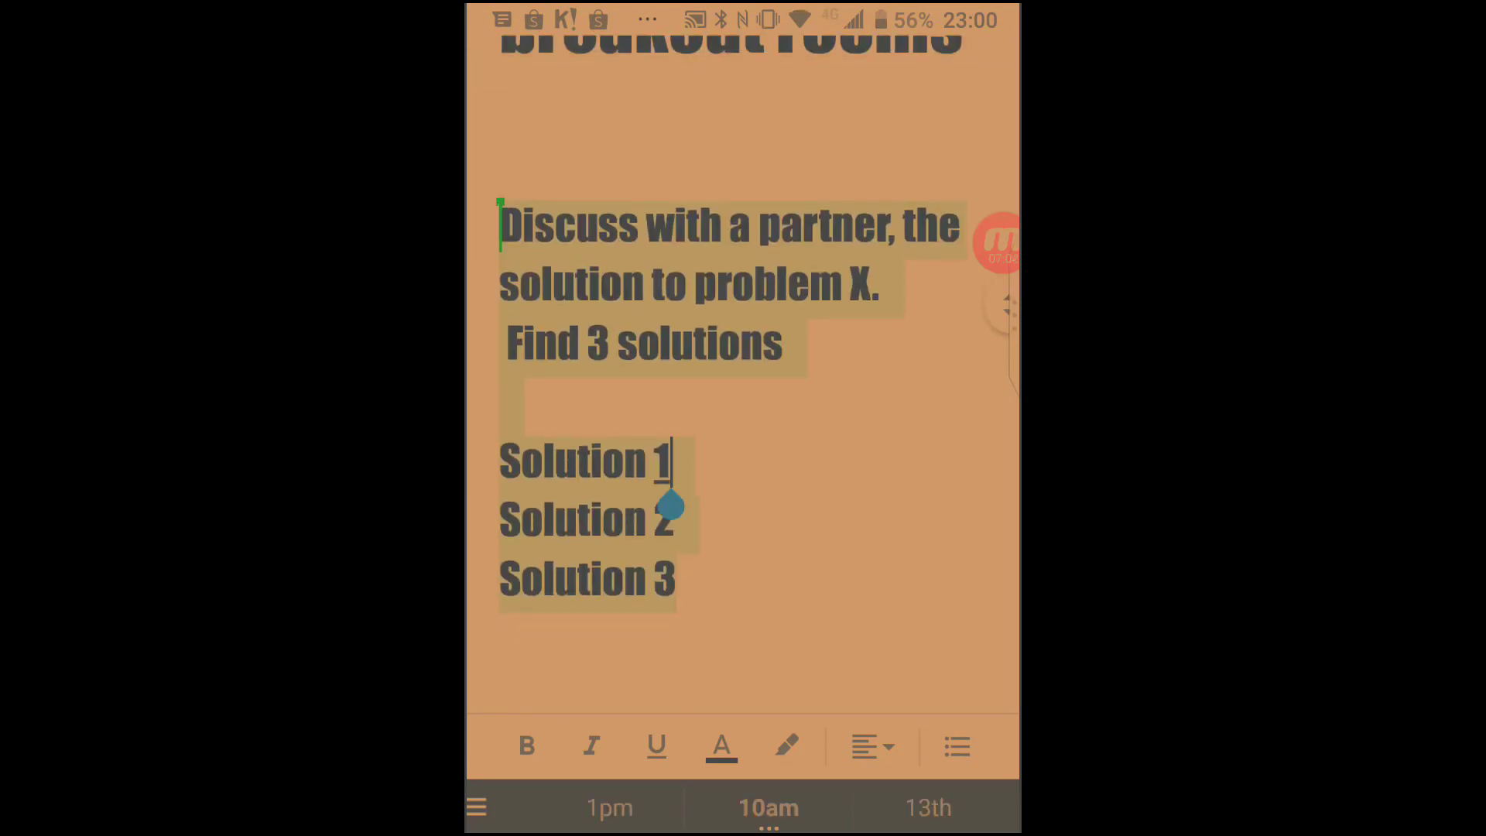
pyautogui.scroll(-3, 743, 374)
pyautogui.scroll(1, 743, 375)
pyautogui.scroll(1, 744, 374)
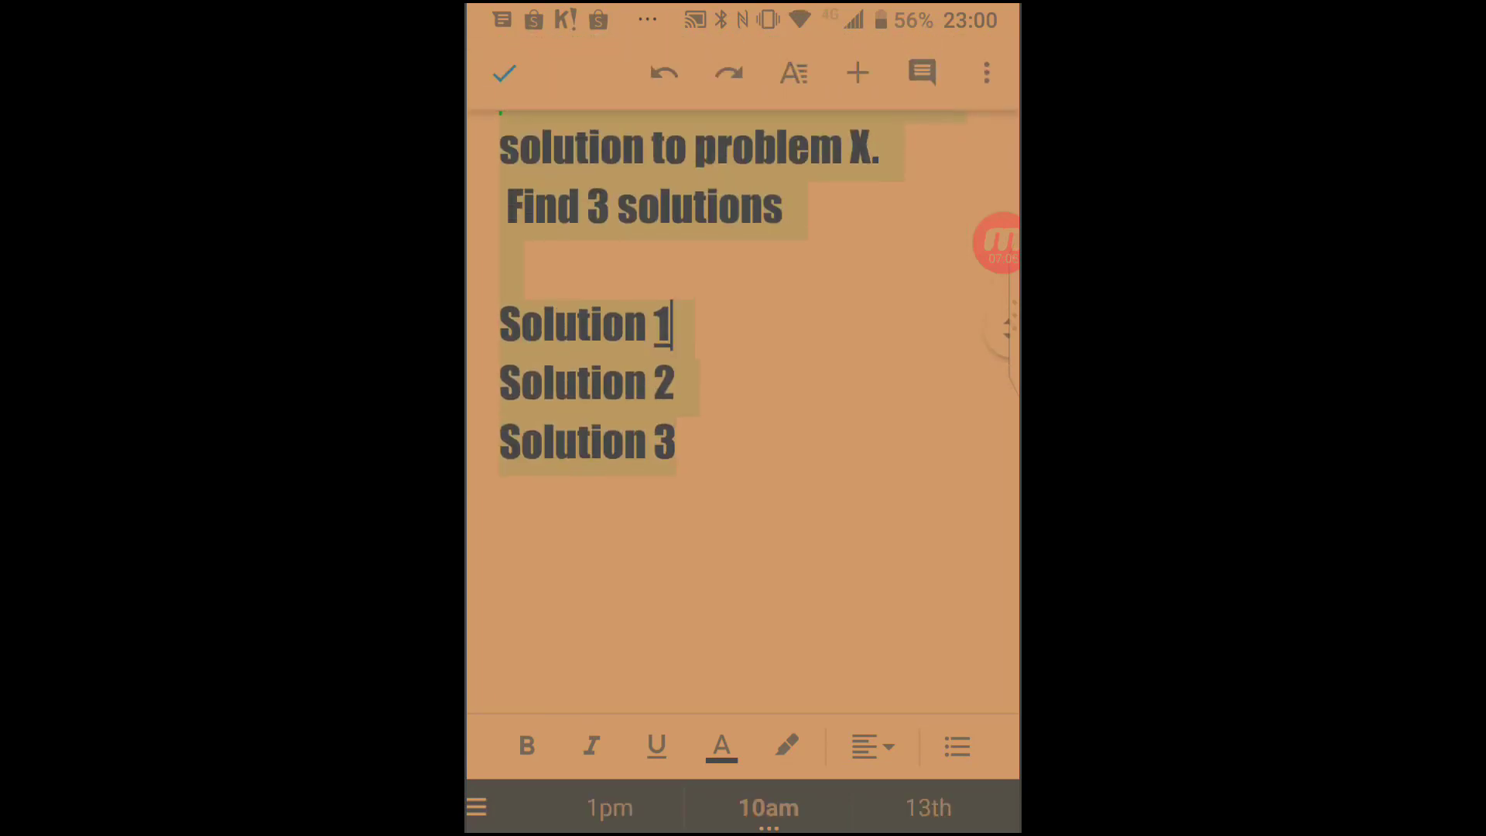
pyautogui.scroll(4, 744, 375)
pyautogui.scroll(3, 743, 375)
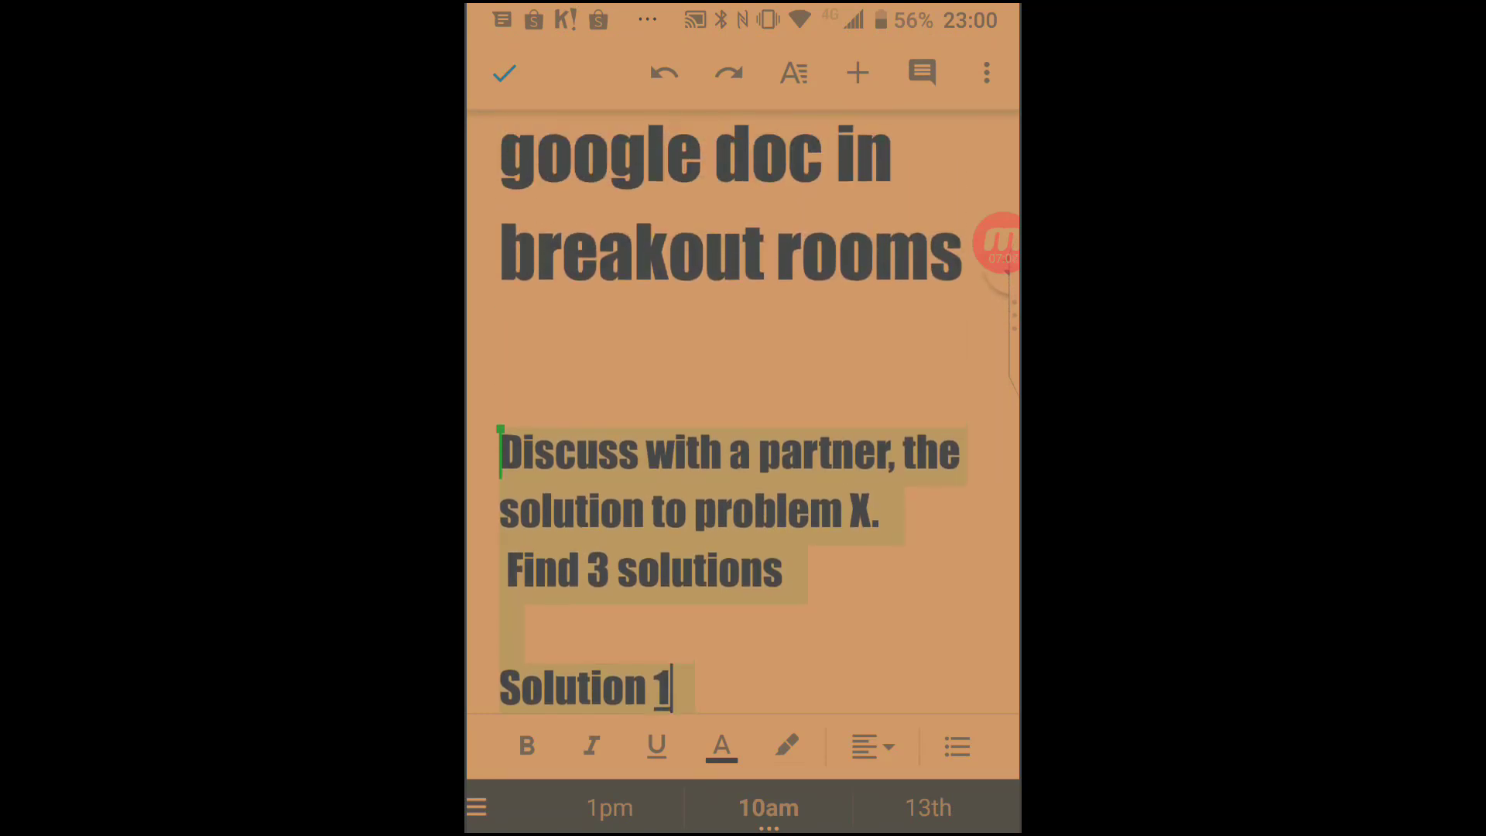
pyautogui.scroll(-5, 743, 374)
pyautogui.scroll(-2, 743, 374)
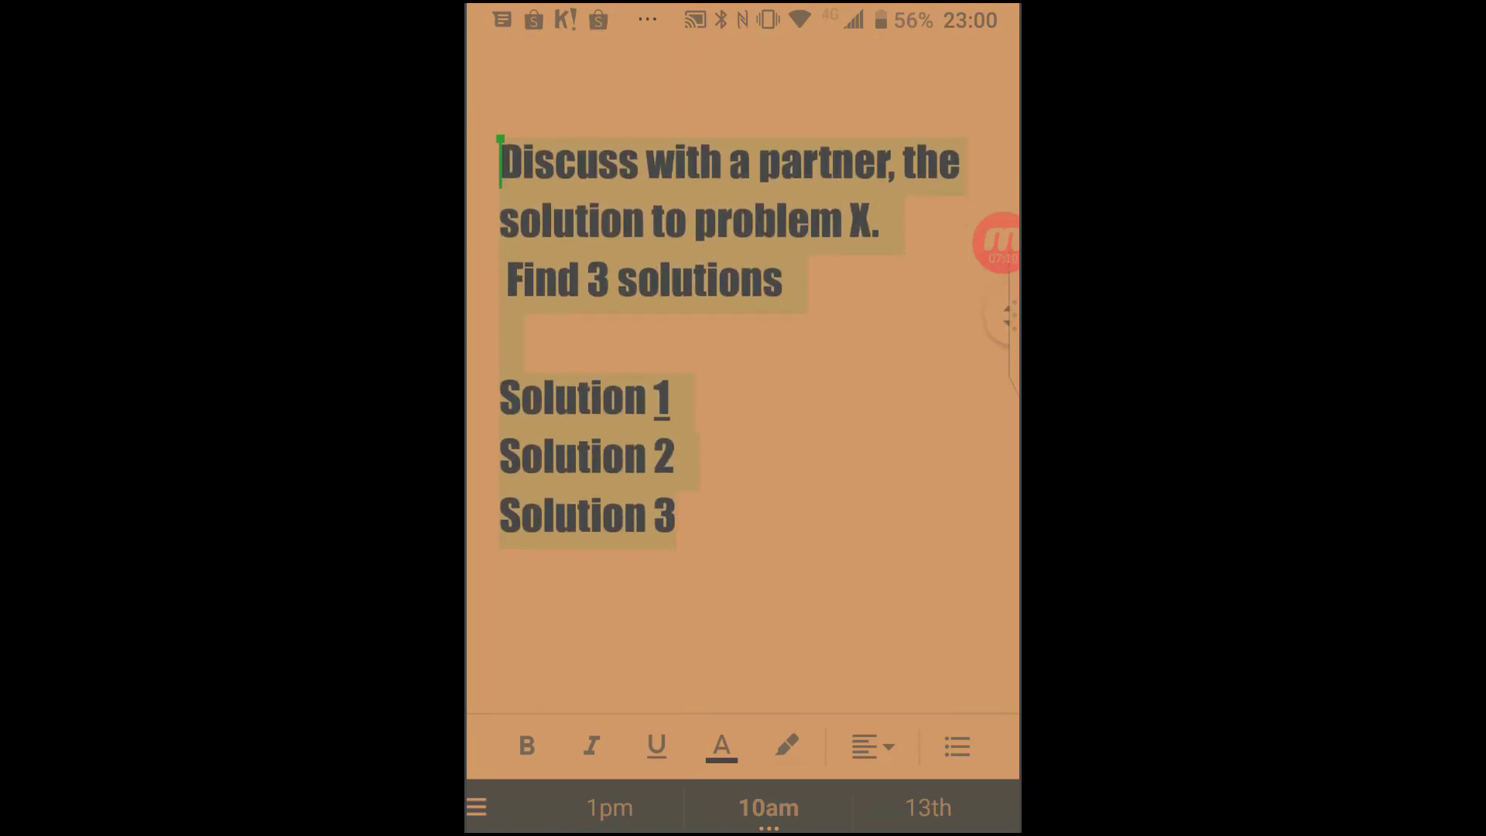
# Type abc, def and ghi after Solution 1, Solution 2 and Solution 3.
pyautogui.click(672, 401)
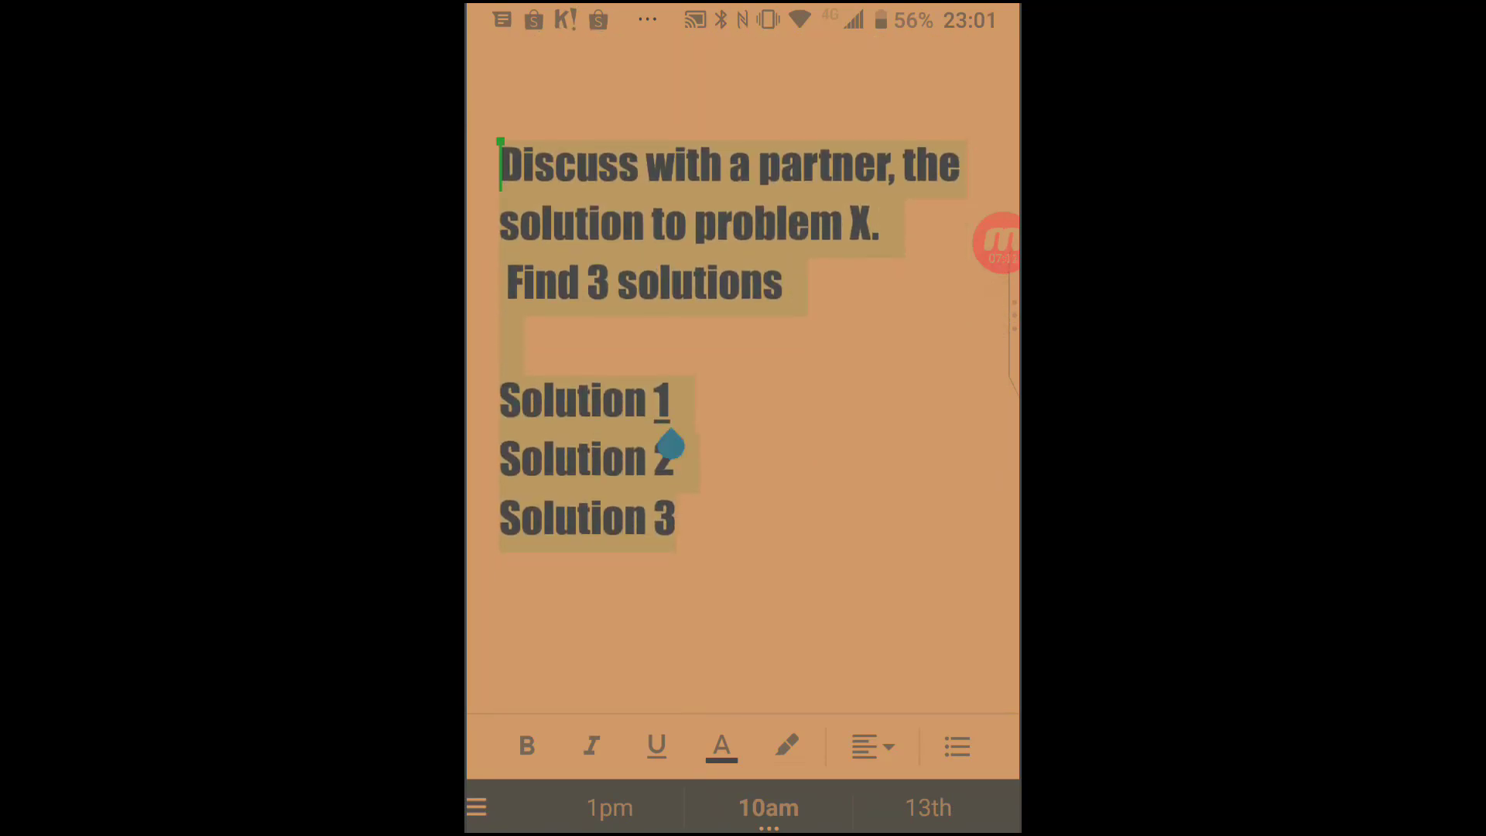
pyautogui.write('abc')
pyautogui.click(675, 461)
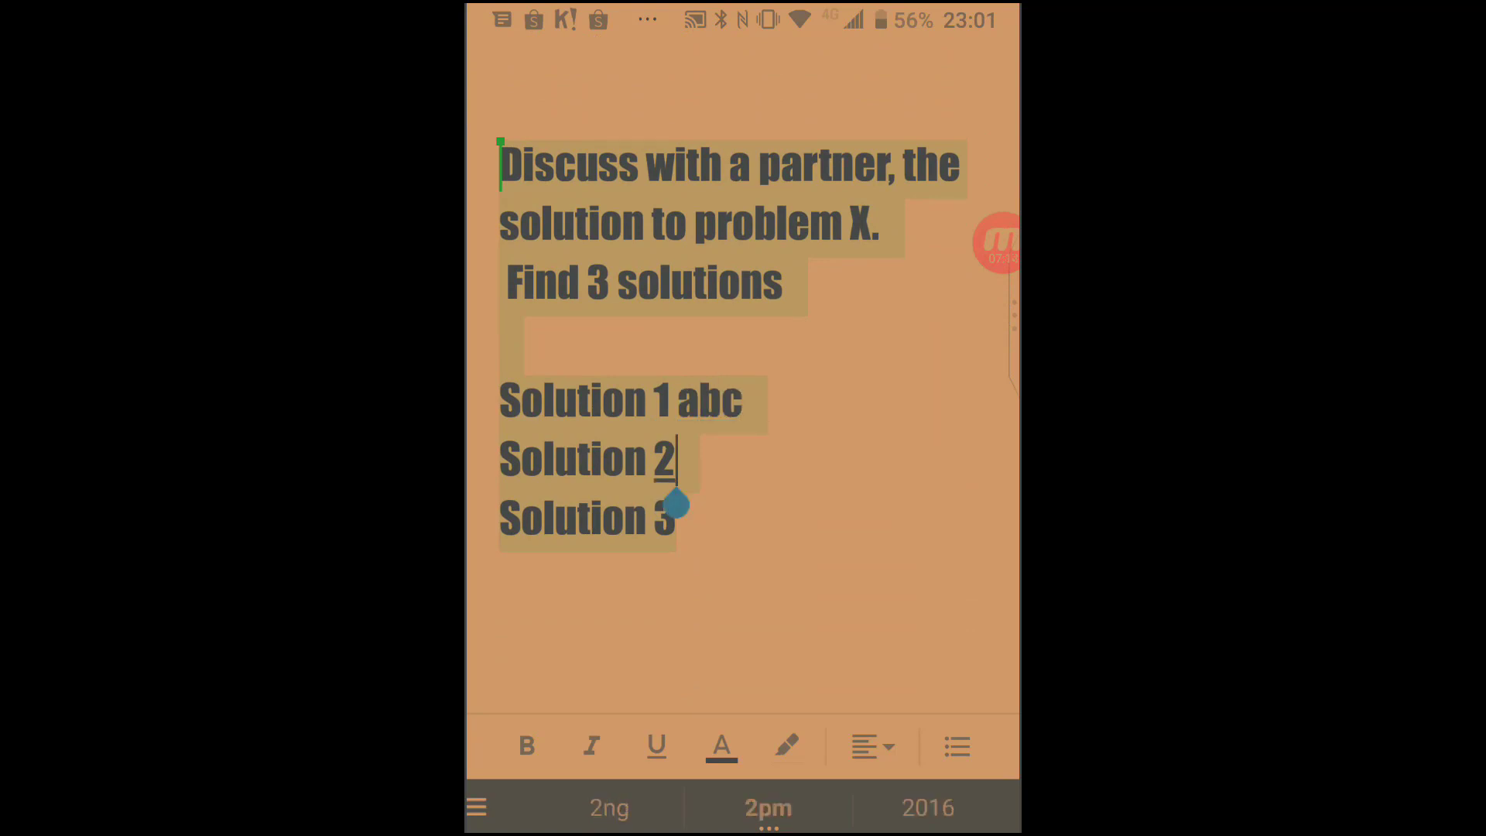
pyautogui.write('def')
pyautogui.click(677, 518)
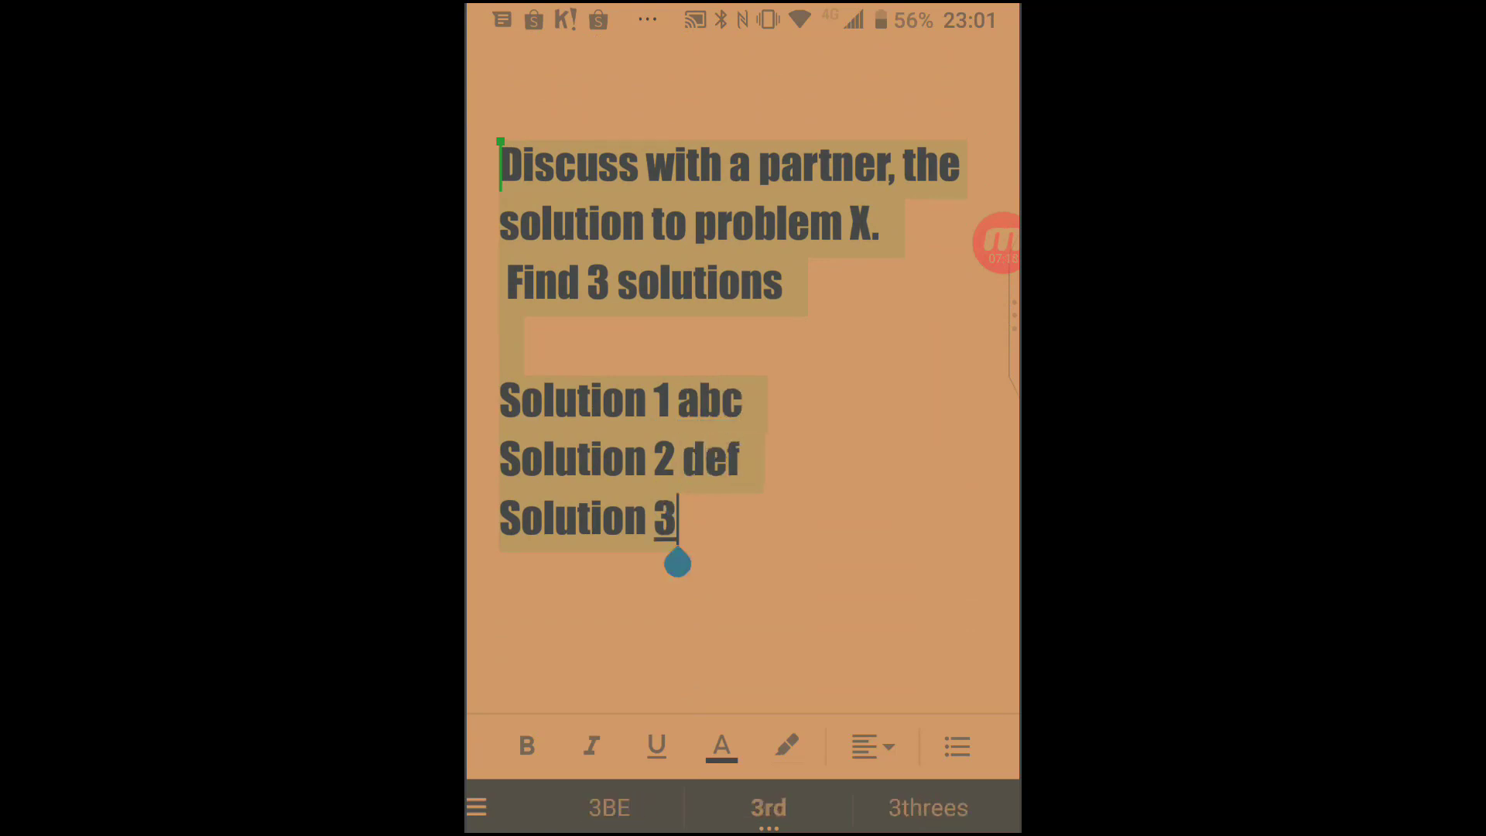
pyautogui.write('ghi')
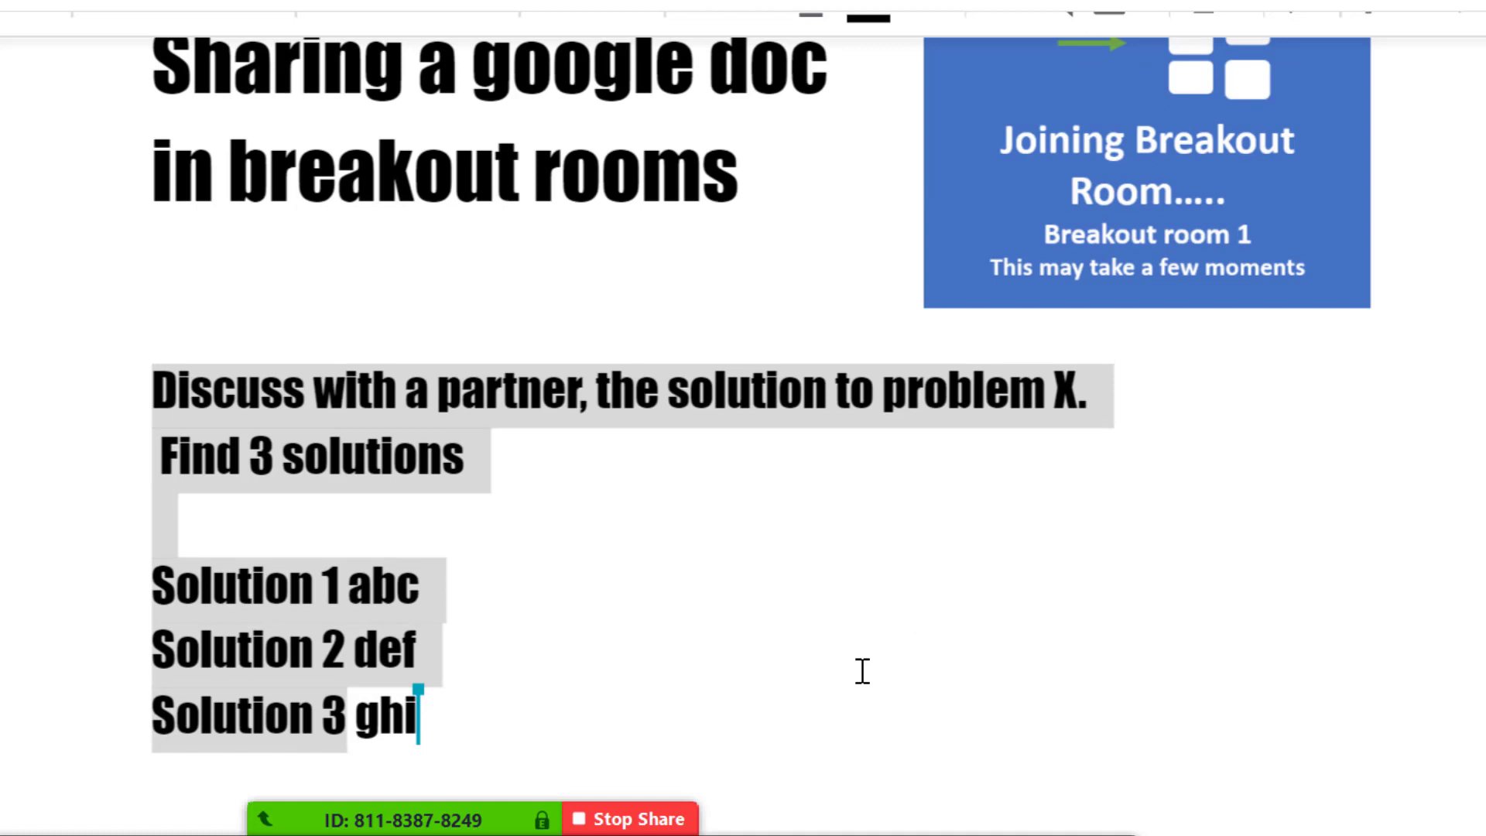
pyautogui.scroll(6, 853, 439)
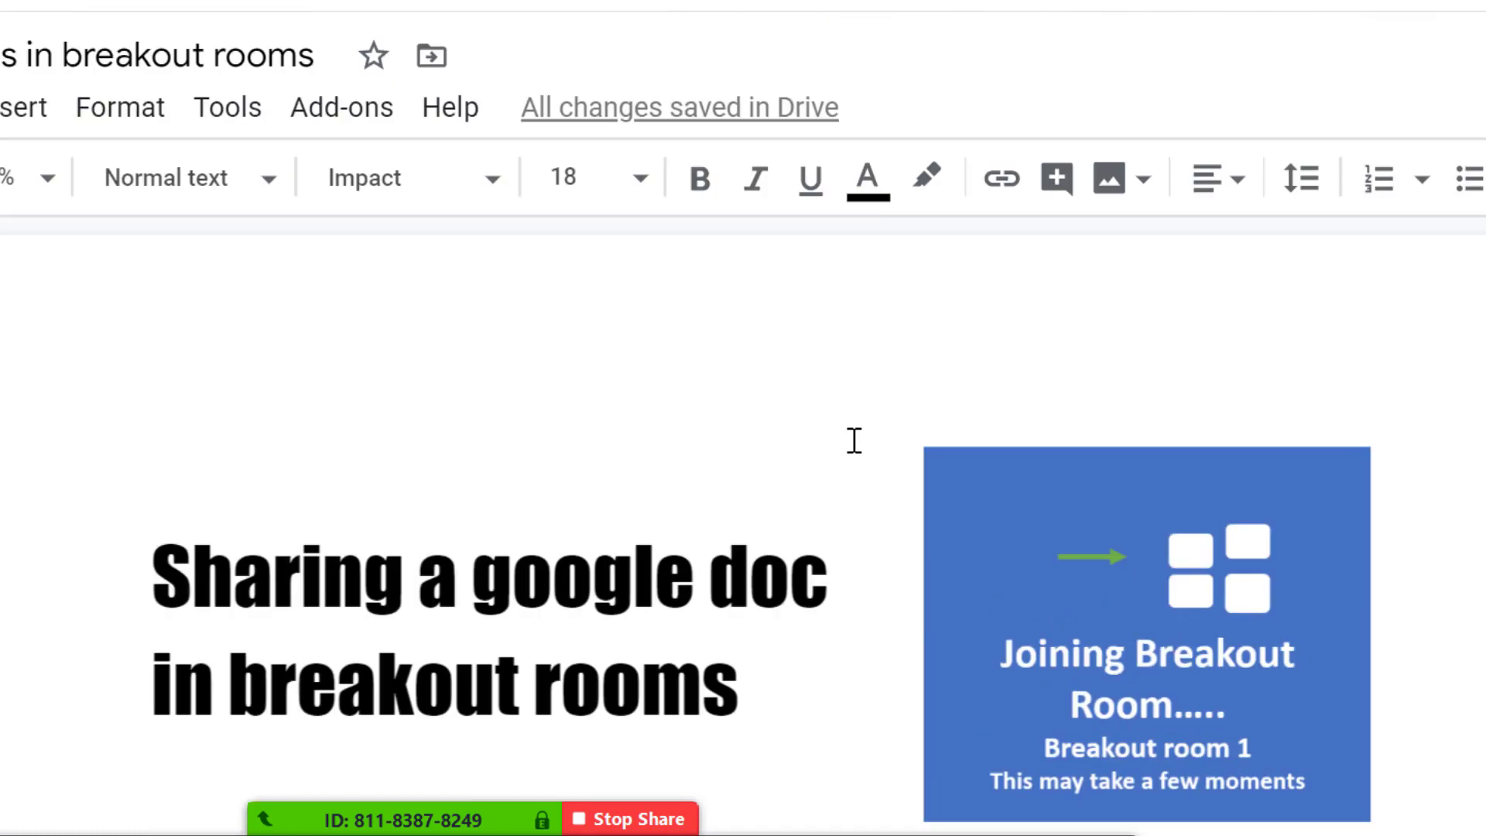
pyautogui.scroll(-2, 852, 438)
pyautogui.scroll(-3, 854, 440)
pyautogui.scroll(-1, 854, 441)
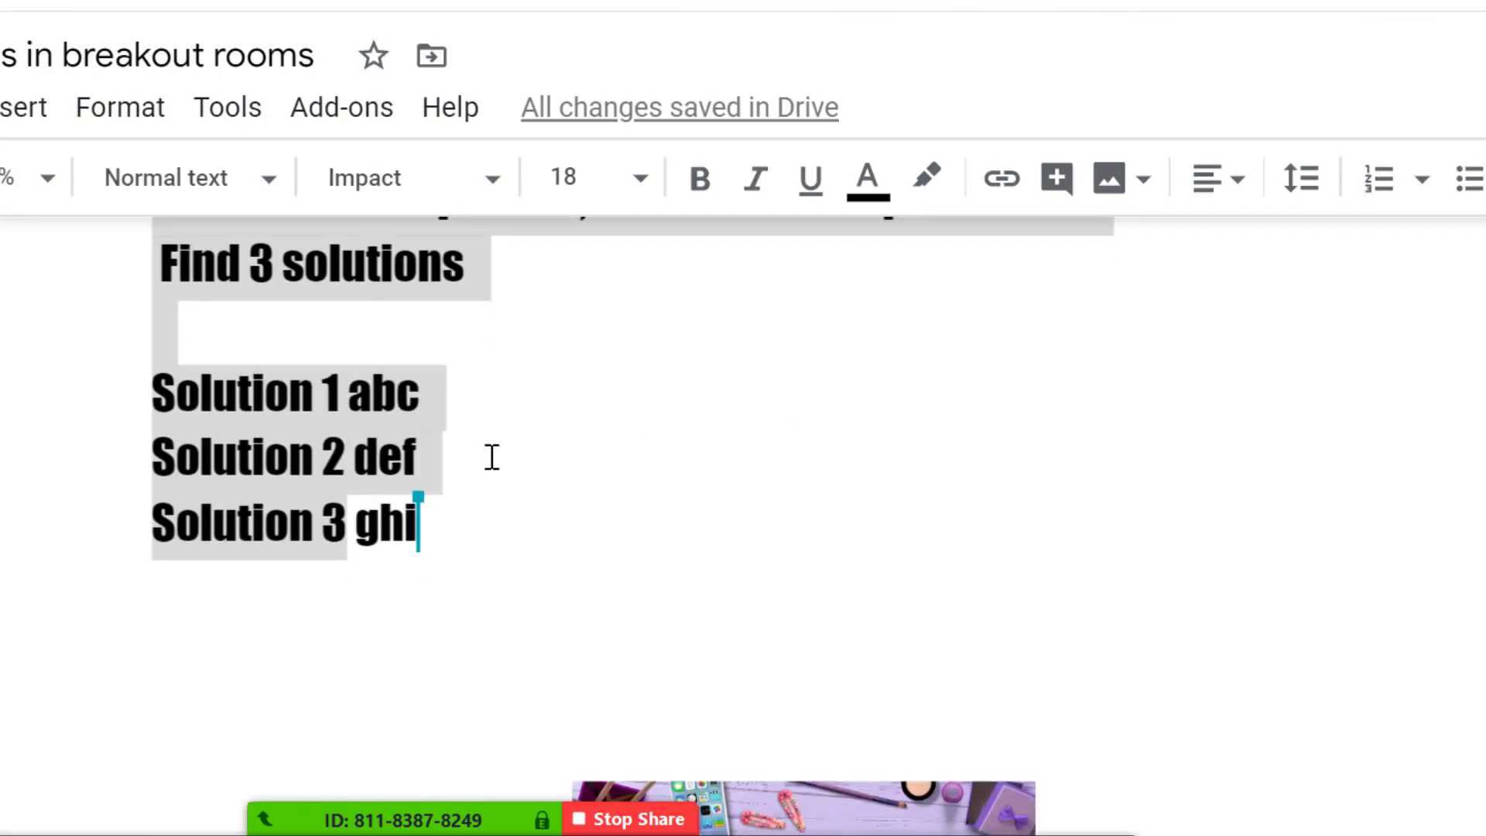
pyautogui.click(453, 465)
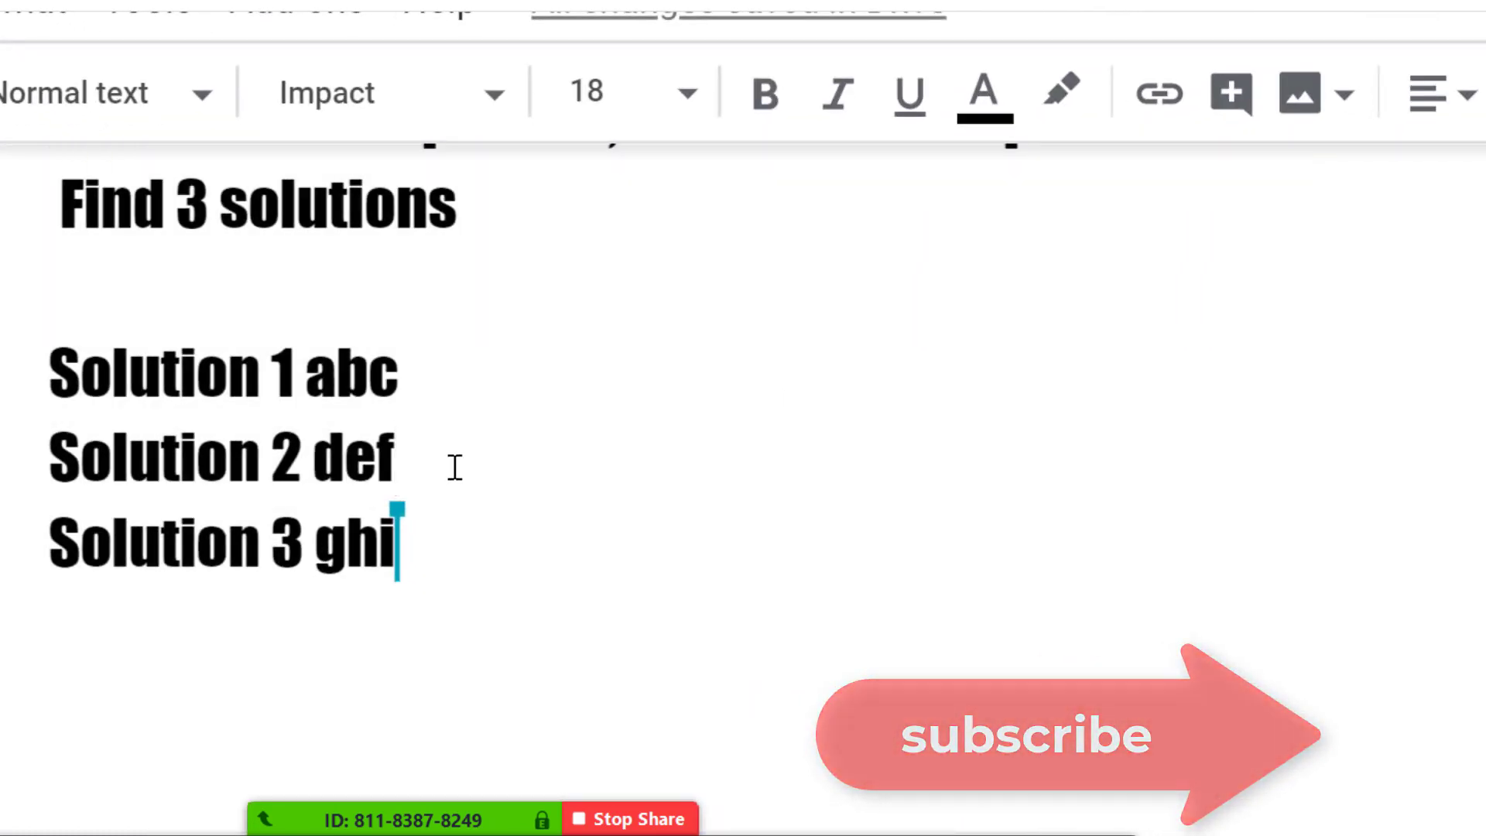
pyautogui.scroll(2, 455, 467)
pyautogui.scroll(3, 454, 468)
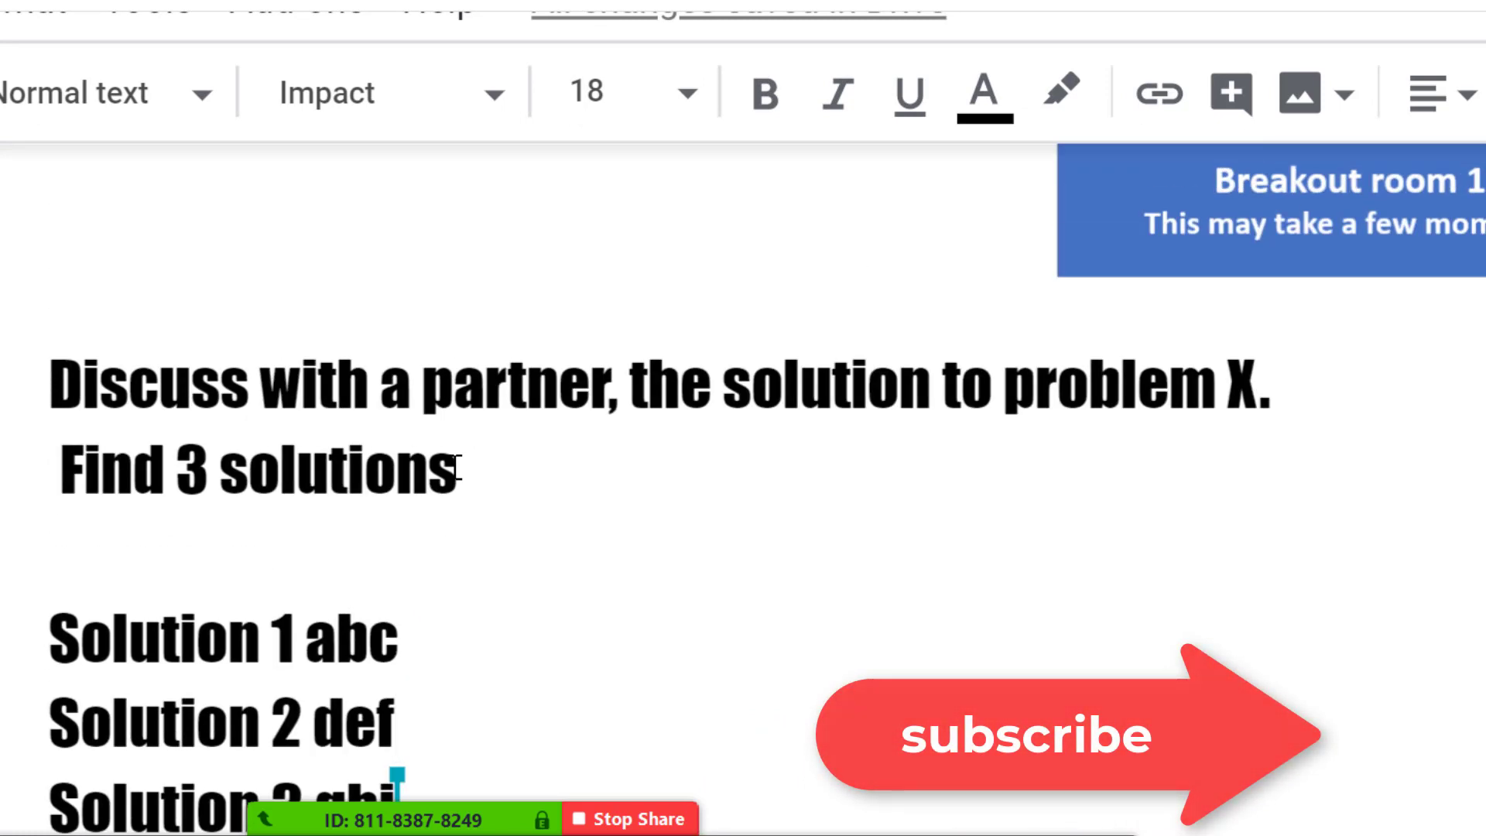